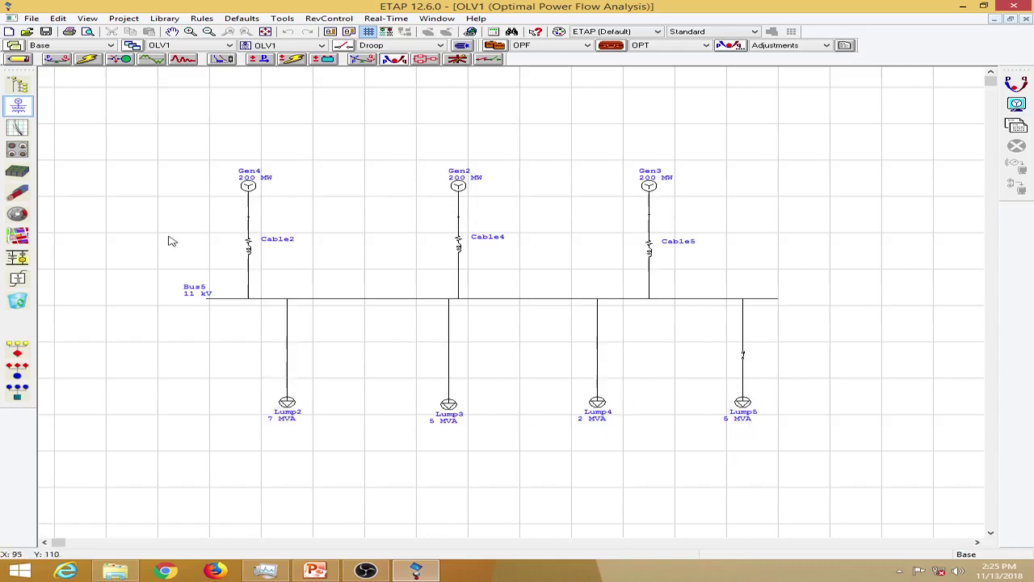
Step: Run a load flow in Load Flow Analysis mode and review Gen4's generator properties
{"action": "left_click", "coordinate": [61, 60]}
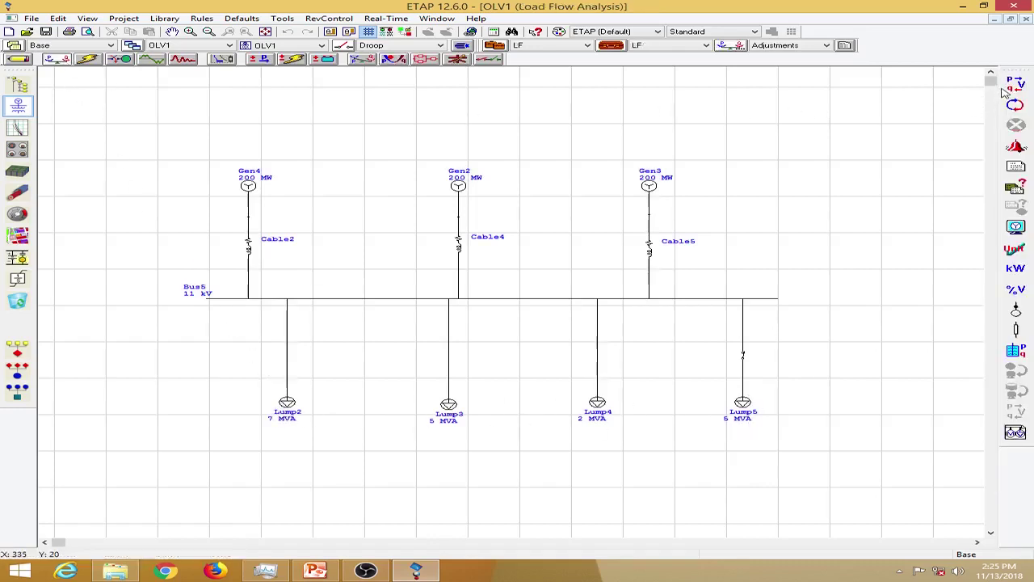
{"action": "left_click", "coordinate": [1015, 84]}
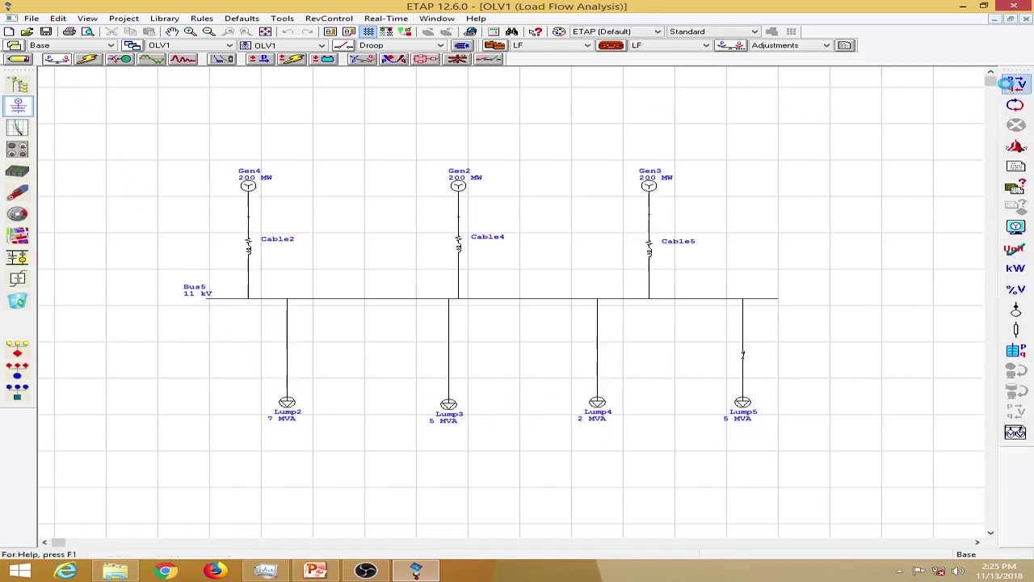
{"action": "double_click", "coordinate": [249, 186]}
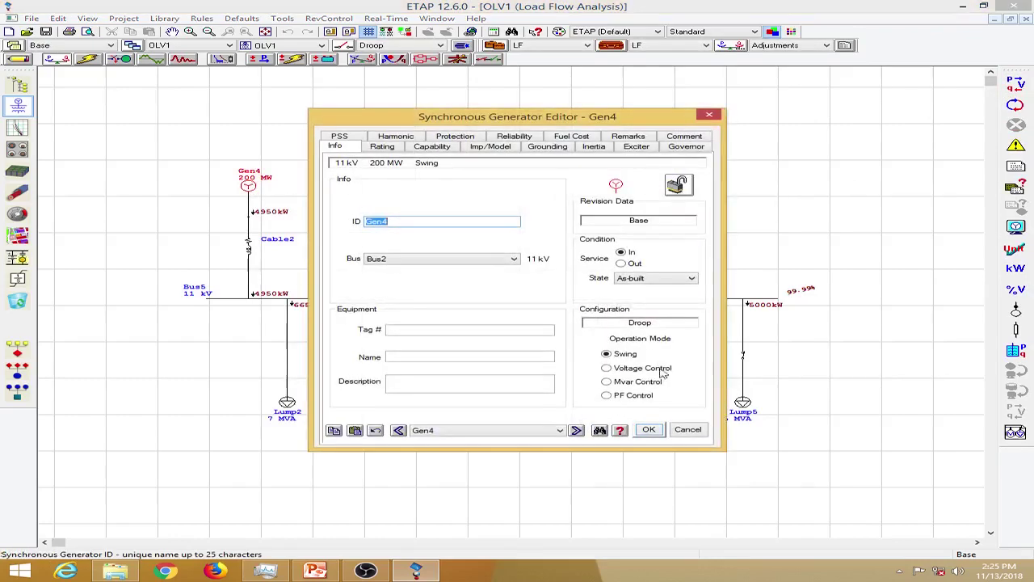
{"action": "left_click", "coordinate": [710, 115]}
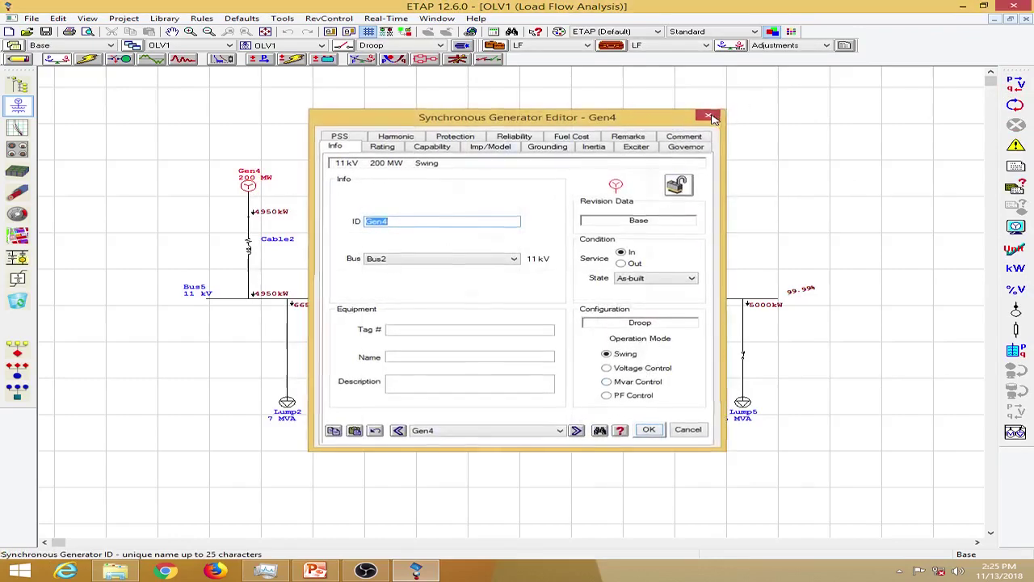
Step: Review Gen2's and Gen3's operating mode and rating details
{"action": "double_click", "coordinate": [459, 186]}
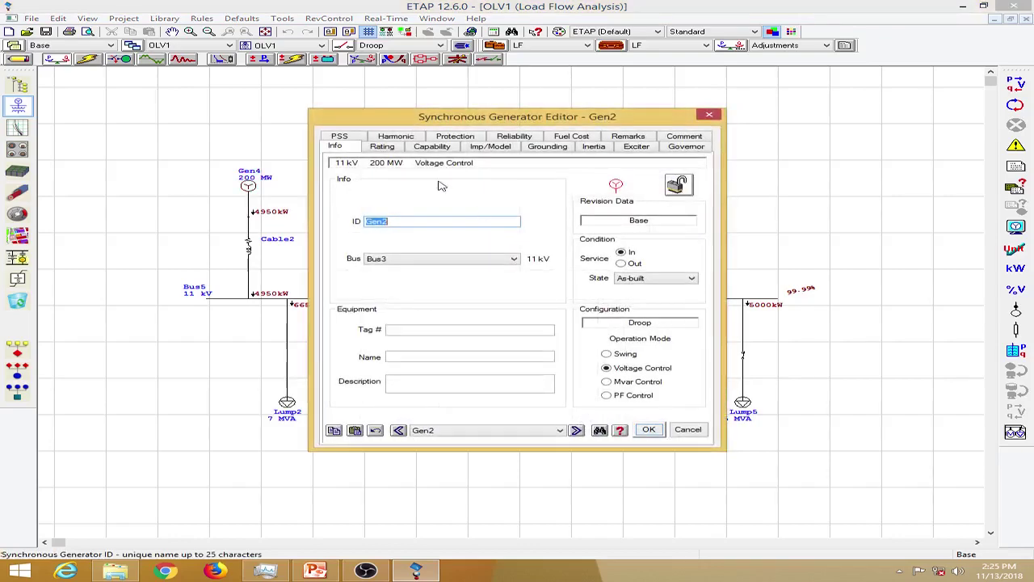
{"action": "left_click", "coordinate": [383, 147]}
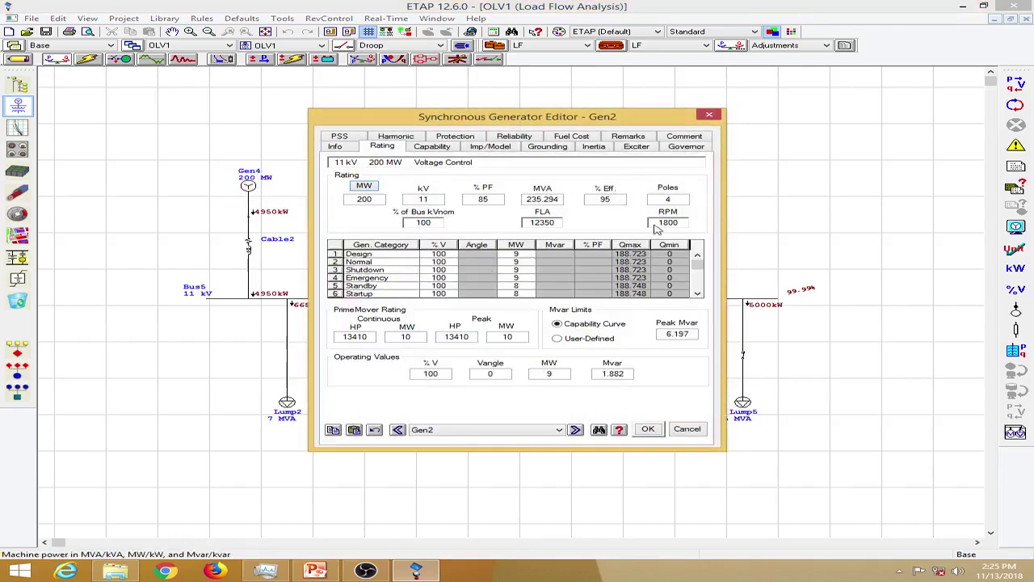
{"action": "left_click", "coordinate": [709, 114]}
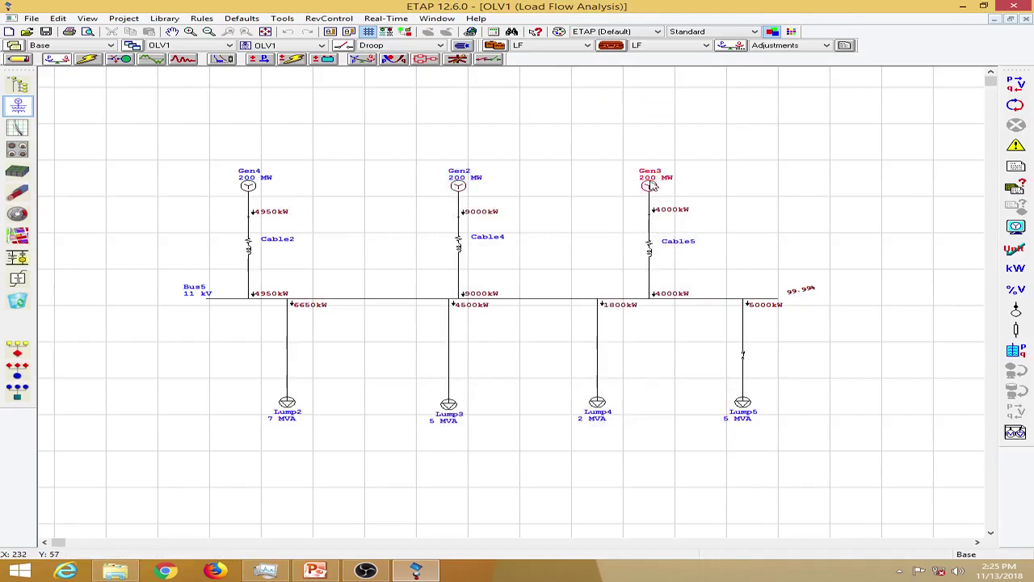
{"action": "double_click", "coordinate": [653, 188]}
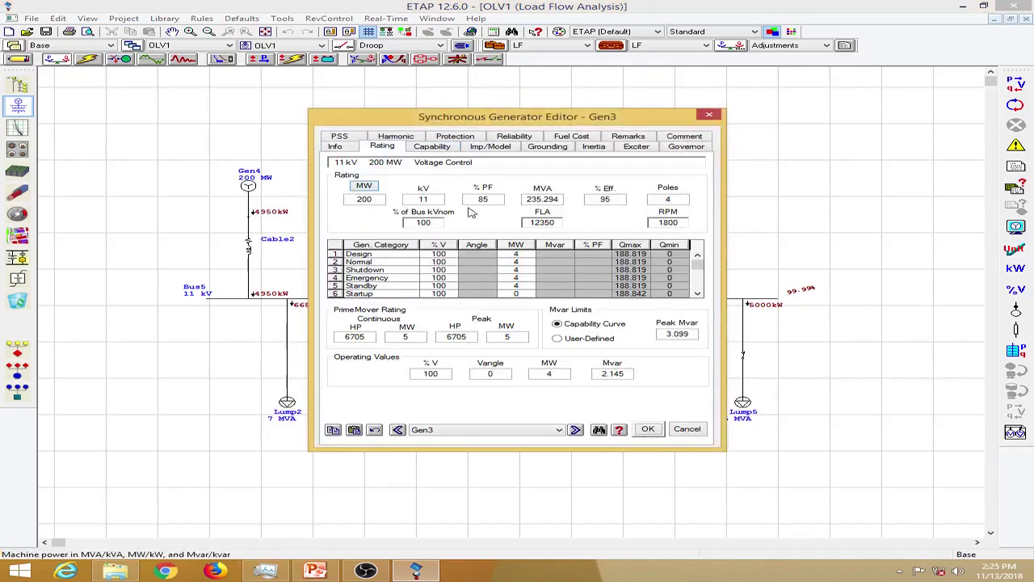
{"action": "left_click", "coordinate": [389, 147]}
{"action": "left_click", "coordinate": [709, 114]}
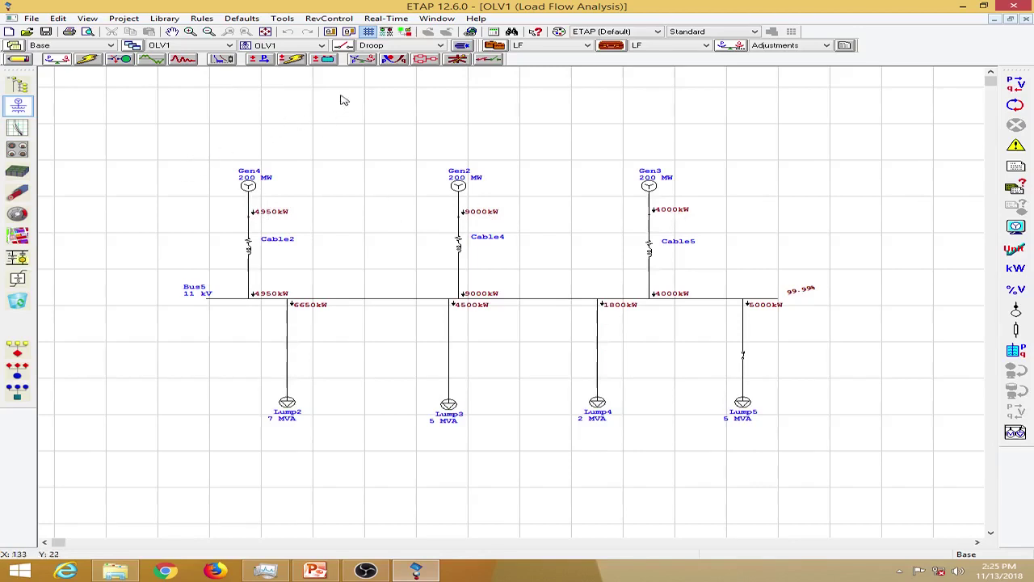
Step: Switch to Optimal Power Flow Analysis and open study case OPF (99 iterations, 0.001 mismatch)
{"action": "left_click", "coordinate": [395, 60]}
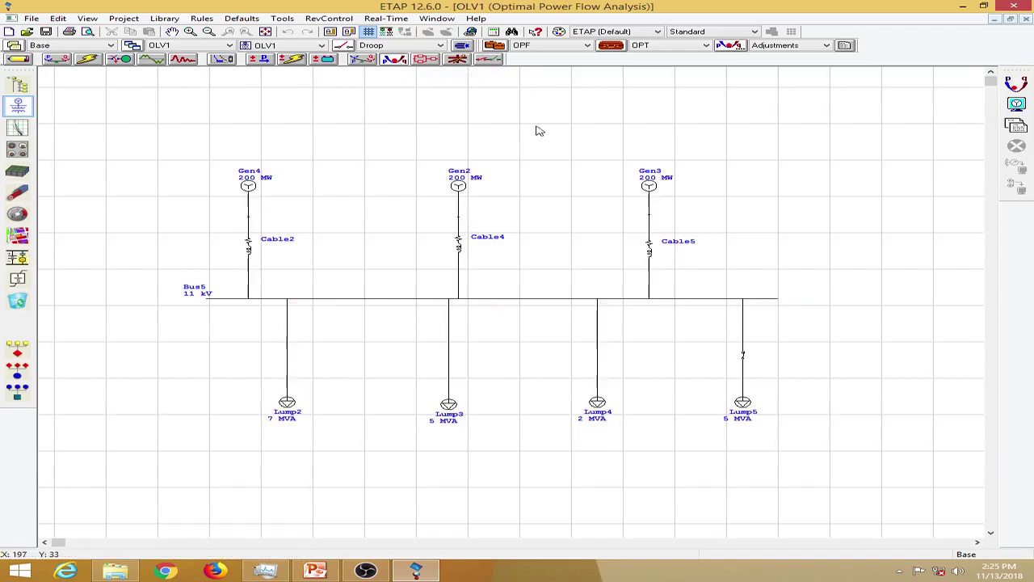
{"action": "left_click", "coordinate": [614, 49]}
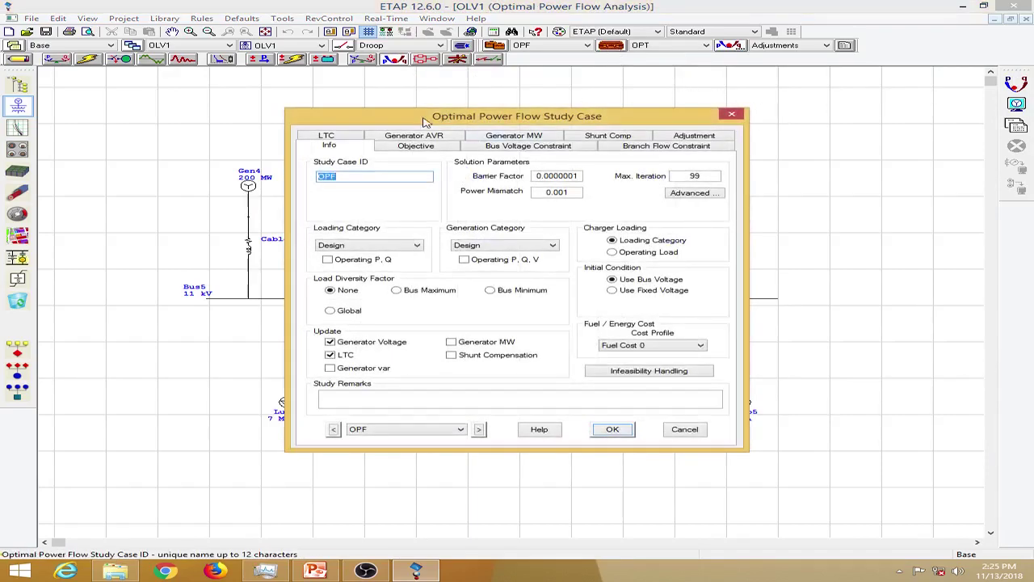
{"action": "left_click_drag", "start_coordinate": [423, 119], "coordinate": [566, 86]}
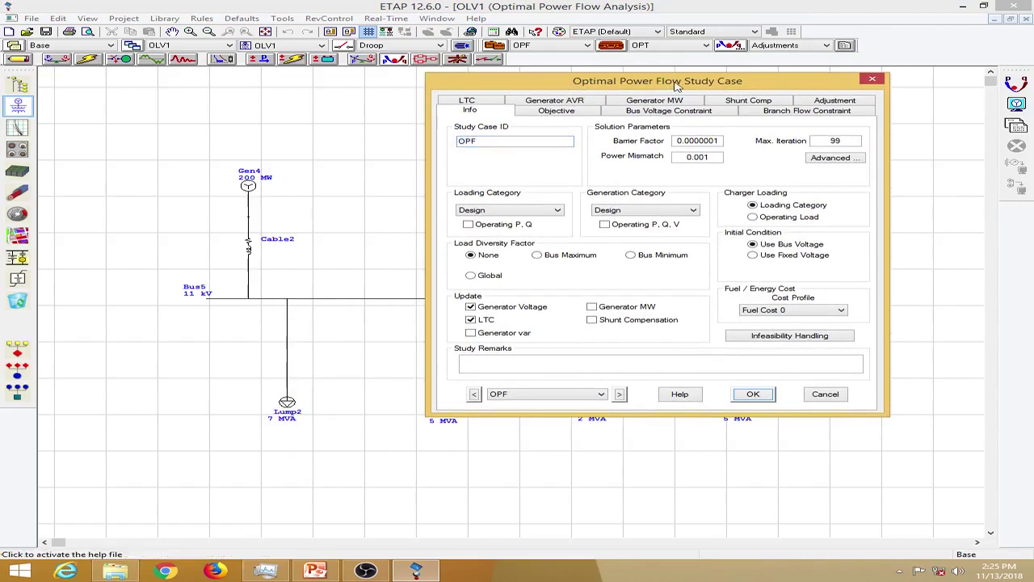
{"action": "left_click", "coordinate": [544, 139]}
{"action": "double_click", "coordinate": [513, 142]}
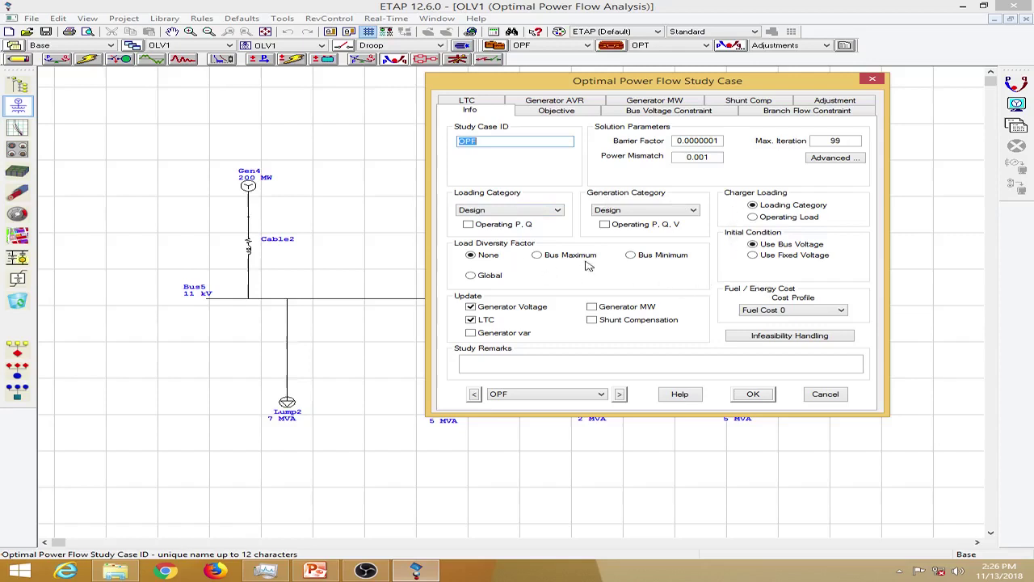
Step: Add Minimize Reactive Power Losses to the objectives, then check Bus5's 97–103% voltage limits
{"action": "left_click", "coordinate": [578, 115]}
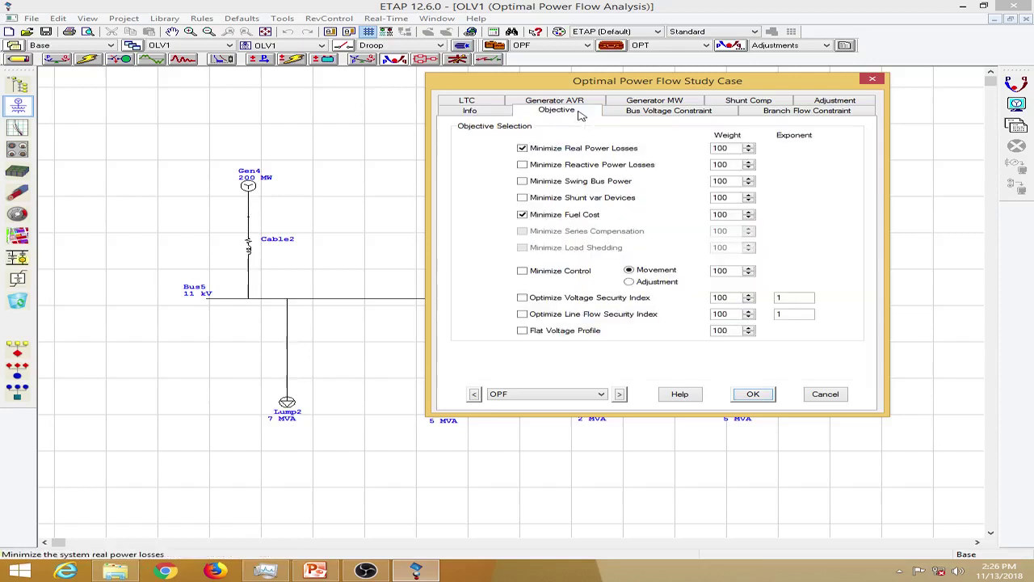
{"action": "left_click_drag", "start_coordinate": [677, 85], "coordinate": [656, 85]}
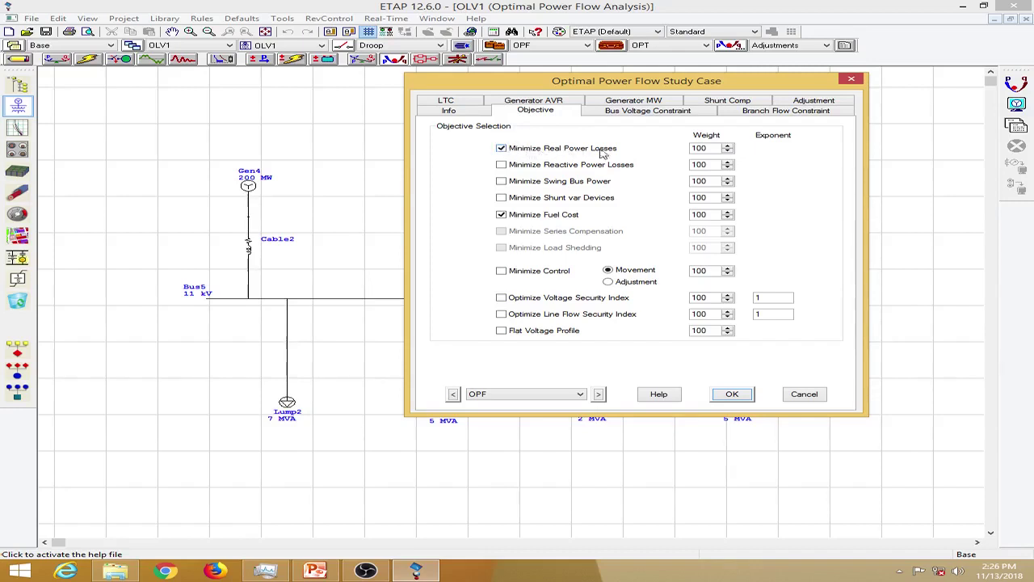
{"action": "double_click", "coordinate": [719, 148]}
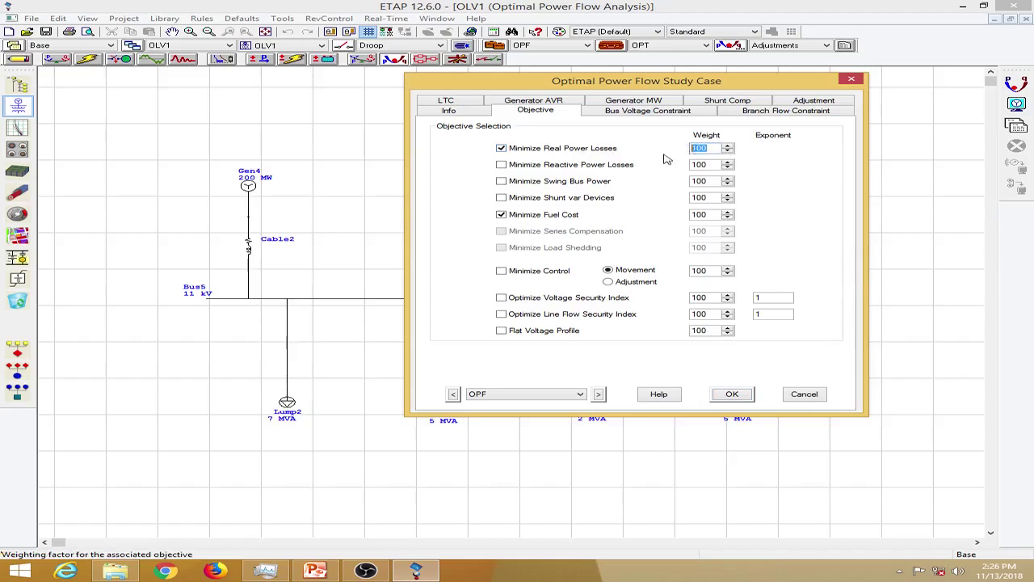
{"action": "left_click", "coordinate": [501, 165]}
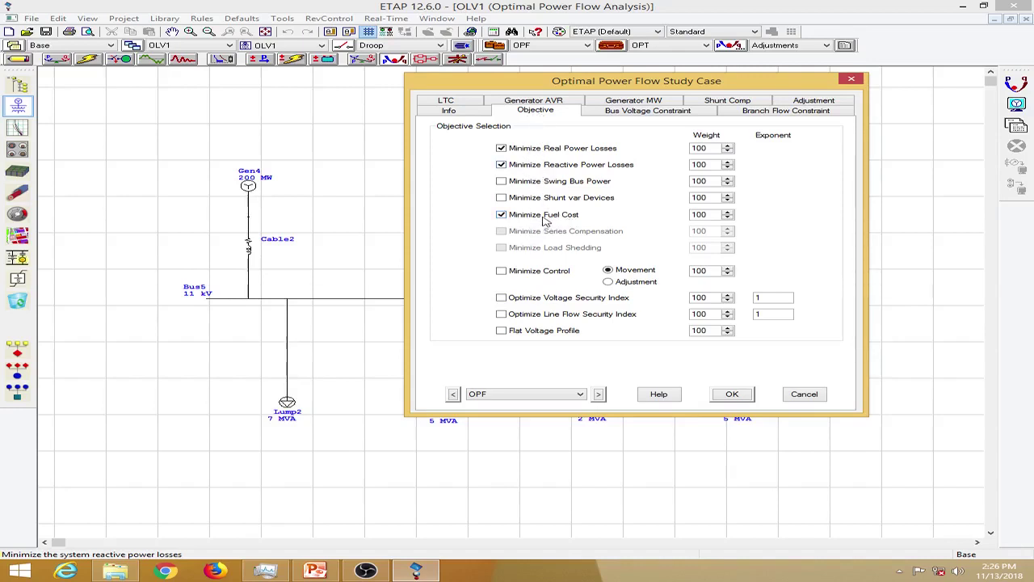
{"action": "double_click", "coordinate": [712, 150]}
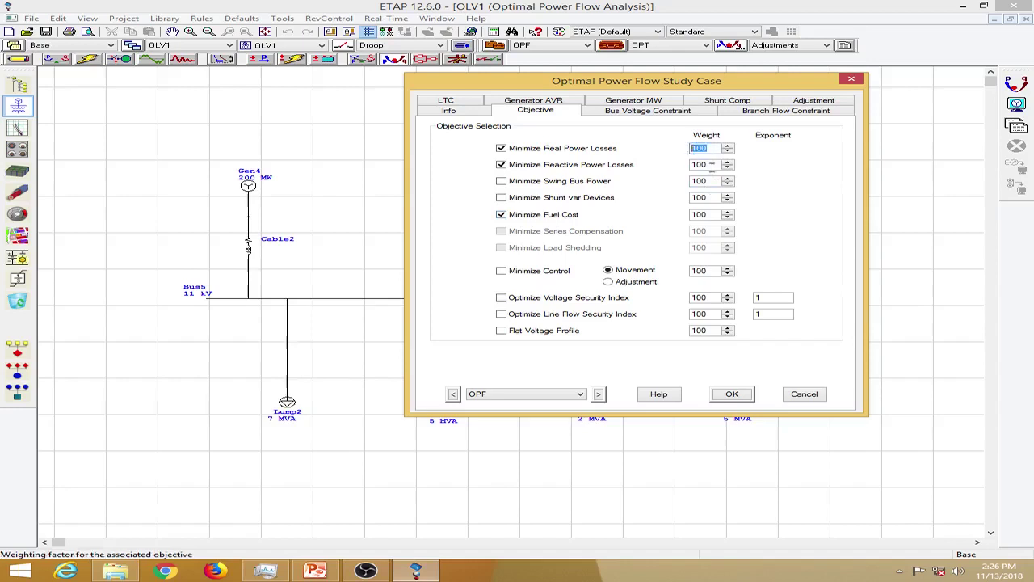
{"action": "double_click", "coordinate": [708, 165]}
{"action": "left_click", "coordinate": [654, 115]}
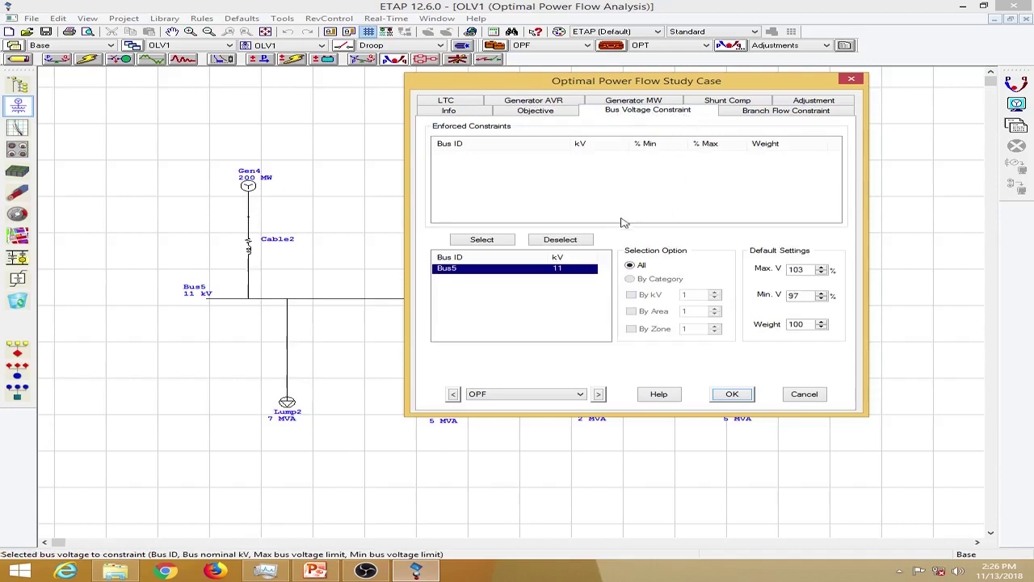
Step: Review Cable2, Cable4 and Cable5 in the branch flow constraint list
{"action": "left_click", "coordinate": [779, 113]}
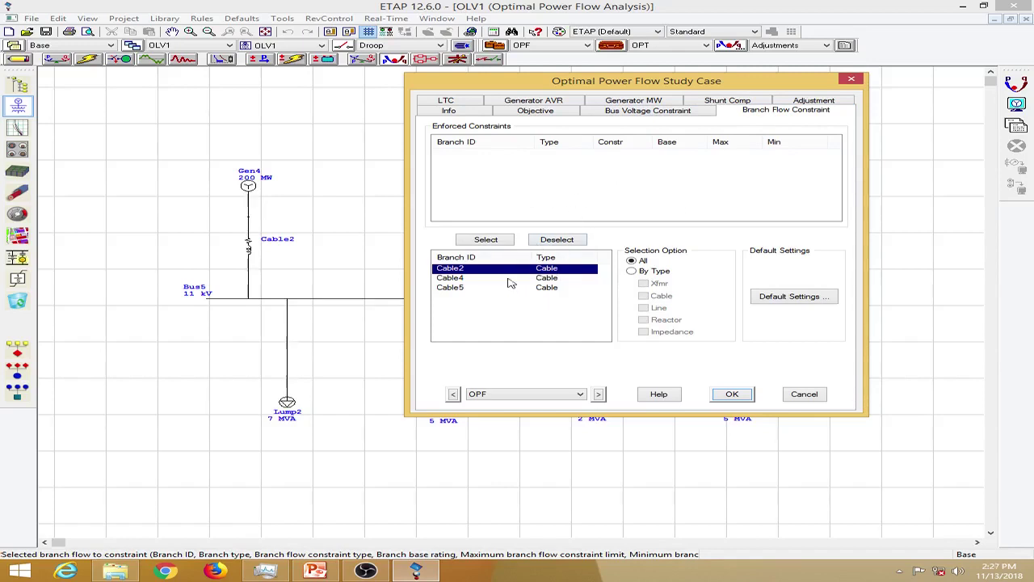
{"action": "left_click", "coordinate": [478, 278]}
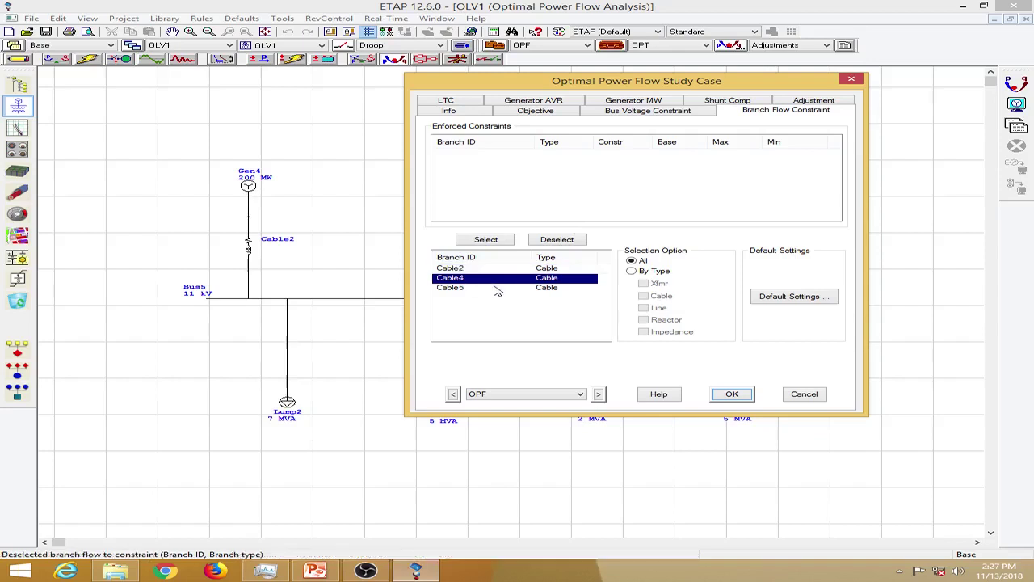
{"action": "left_click", "coordinate": [497, 289]}
{"action": "left_click", "coordinate": [496, 269]}
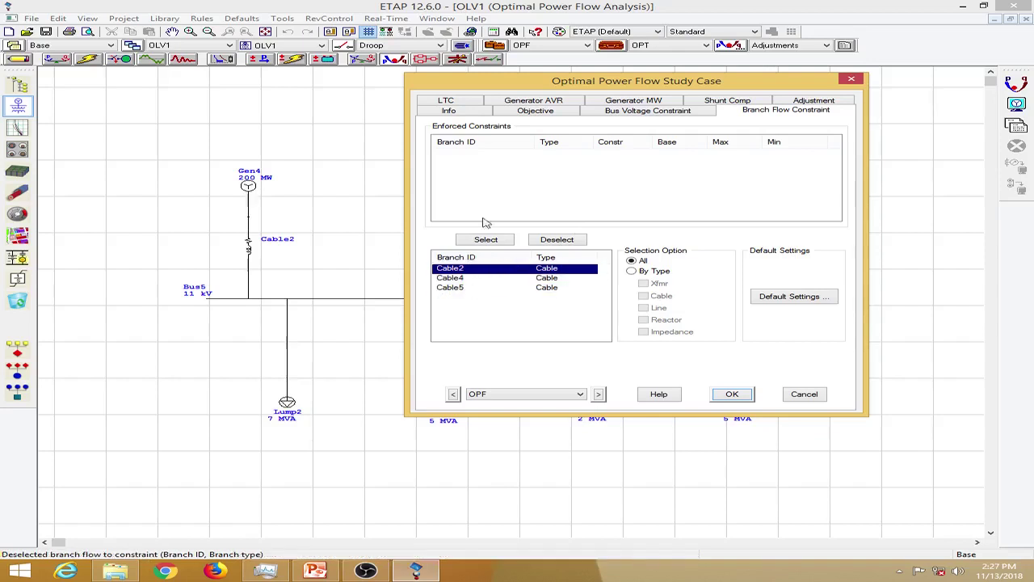
Step: Inspect the Generator MW settings, selecting Gen2 and Gen3 among the active MW controls
{"action": "left_click", "coordinate": [534, 102]}
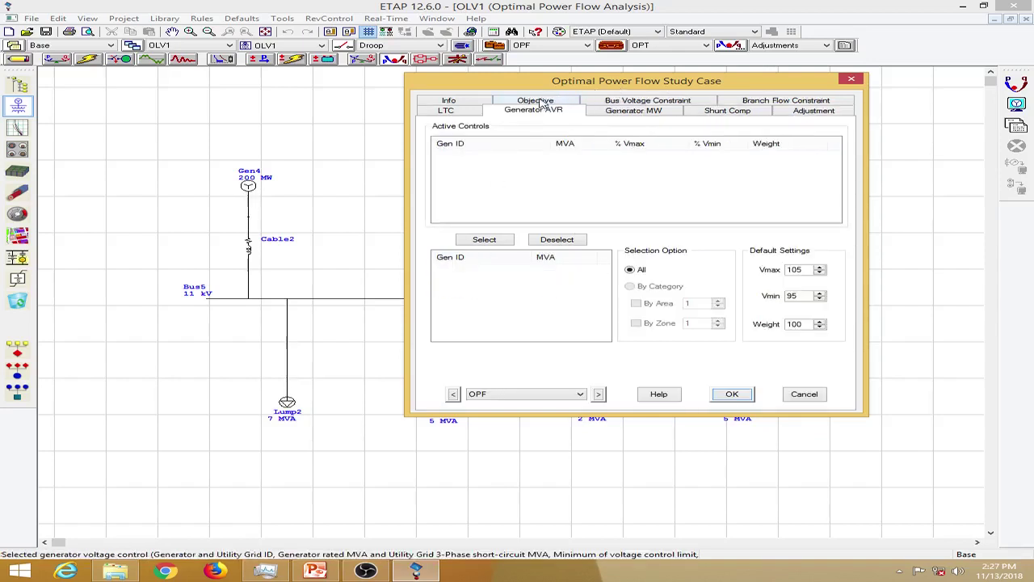
{"action": "left_click", "coordinate": [628, 113]}
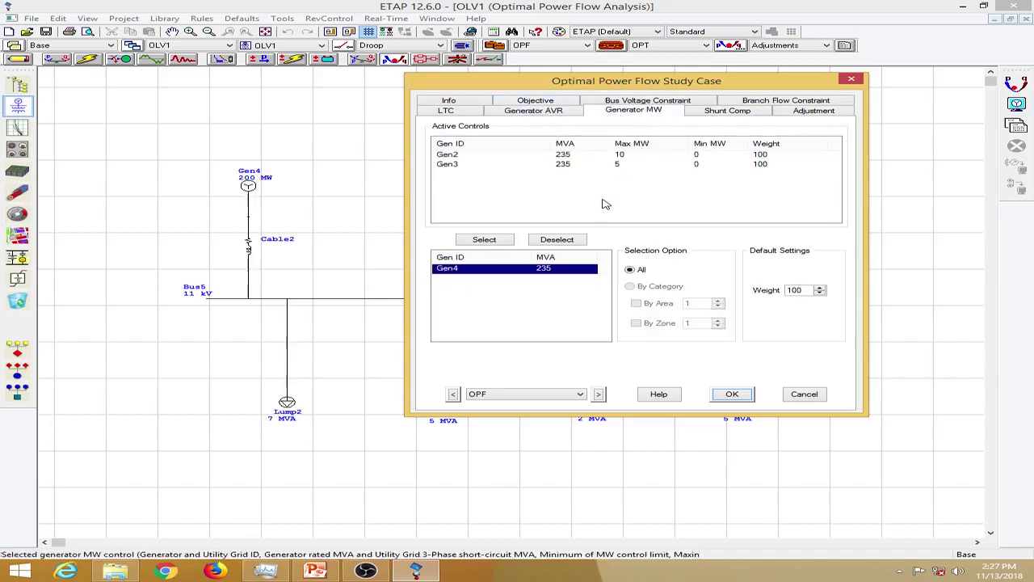
{"action": "left_click", "coordinate": [504, 157]}
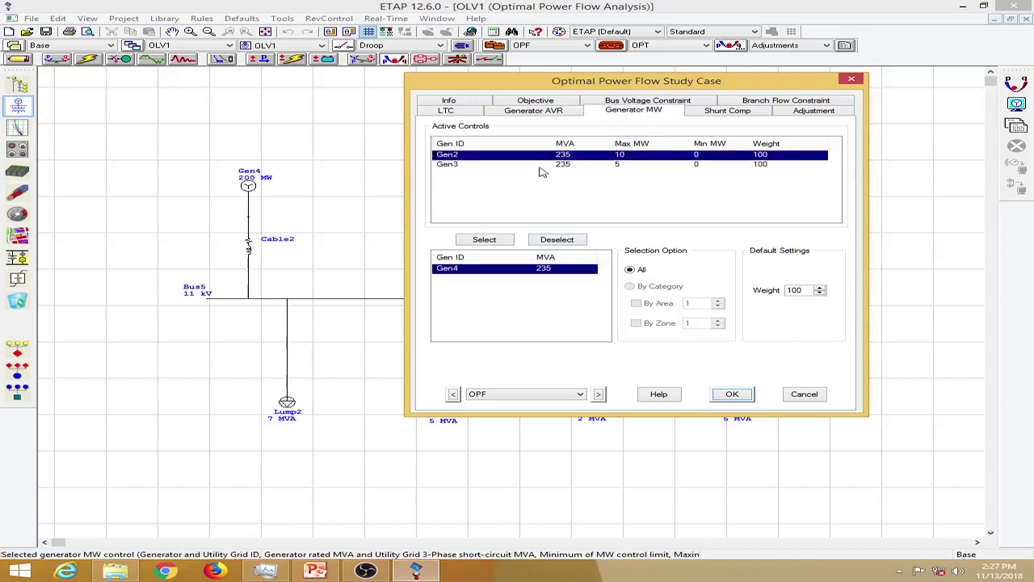
{"action": "left_click", "coordinate": [543, 166]}
{"action": "left_click", "coordinate": [525, 156]}
{"action": "left_click", "coordinate": [566, 167]}
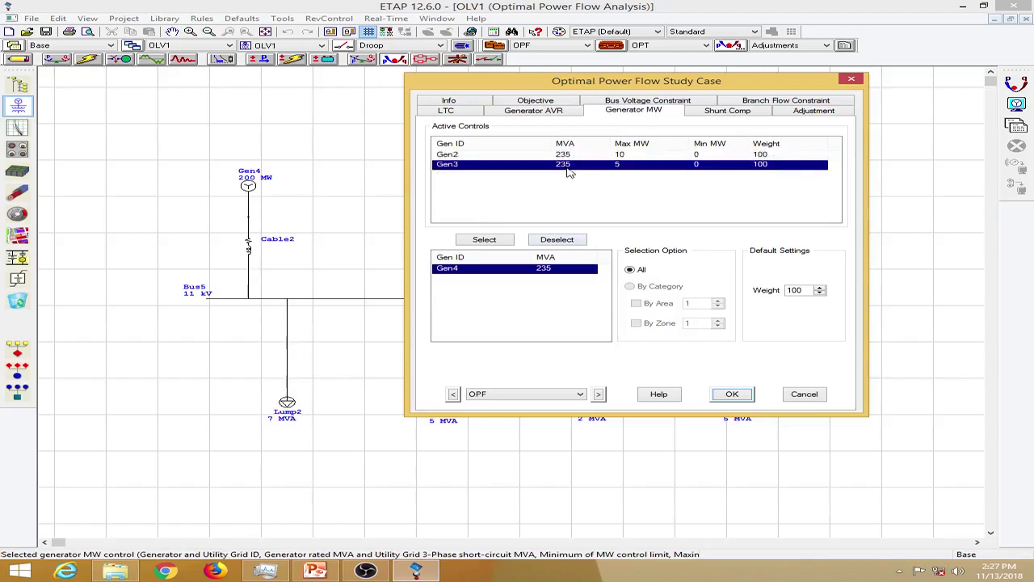
{"action": "left_click", "coordinate": [667, 156]}
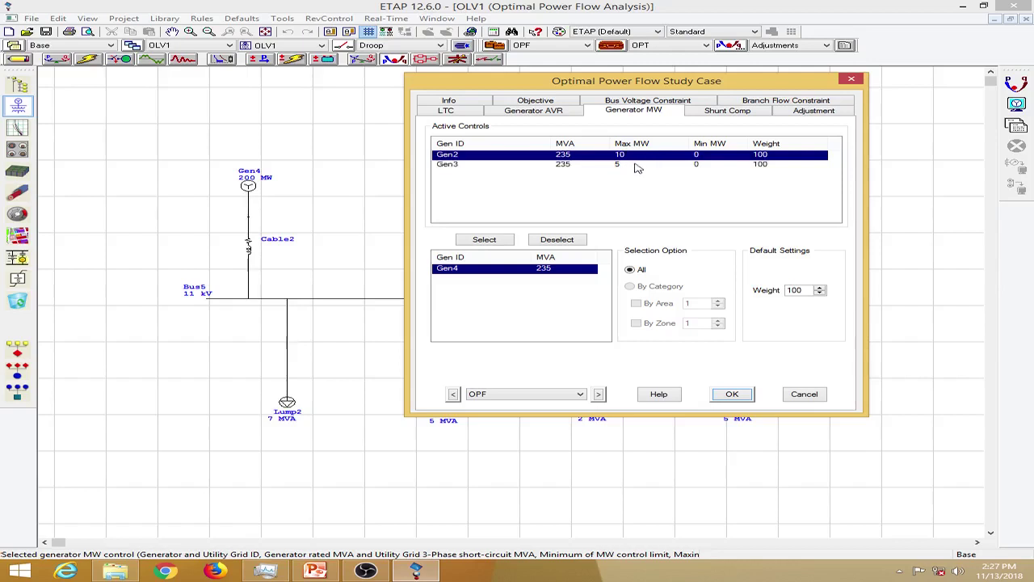
{"action": "left_click", "coordinate": [636, 165]}
{"action": "left_click", "coordinate": [635, 158]}
{"action": "left_click", "coordinate": [607, 167]}
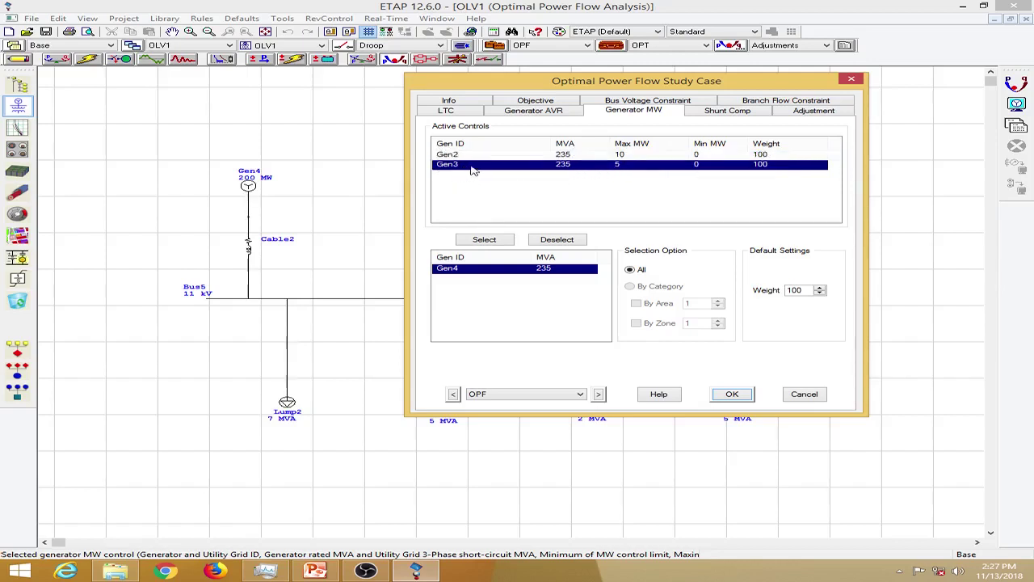
Step: Remove every generator from active MW control and confirm the study case
{"action": "left_click", "coordinate": [506, 241]}
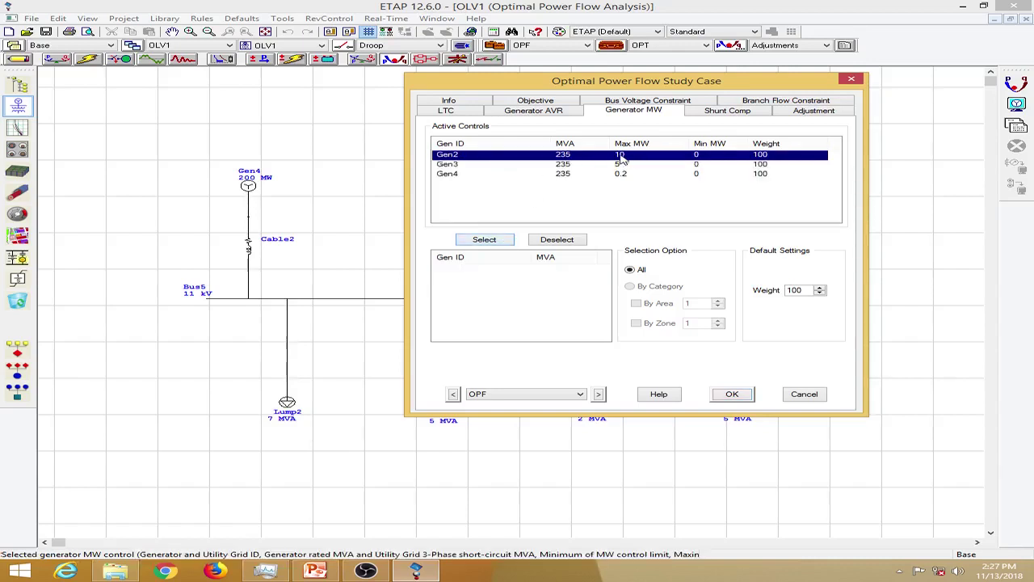
{"action": "left_click", "coordinate": [559, 241]}
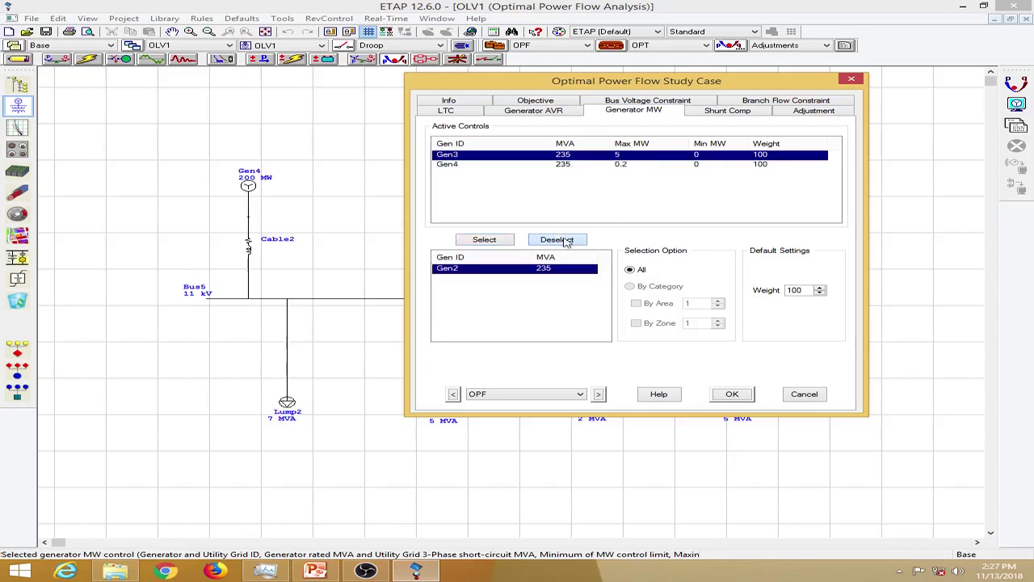
{"action": "left_click", "coordinate": [568, 244]}
{"action": "left_click", "coordinate": [569, 244]}
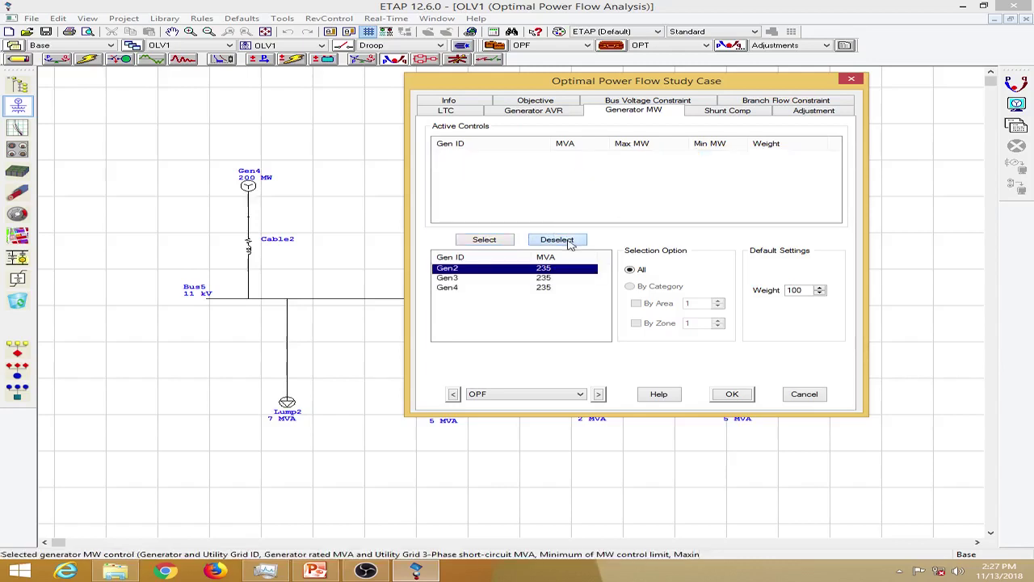
{"action": "left_click", "coordinate": [487, 239]}
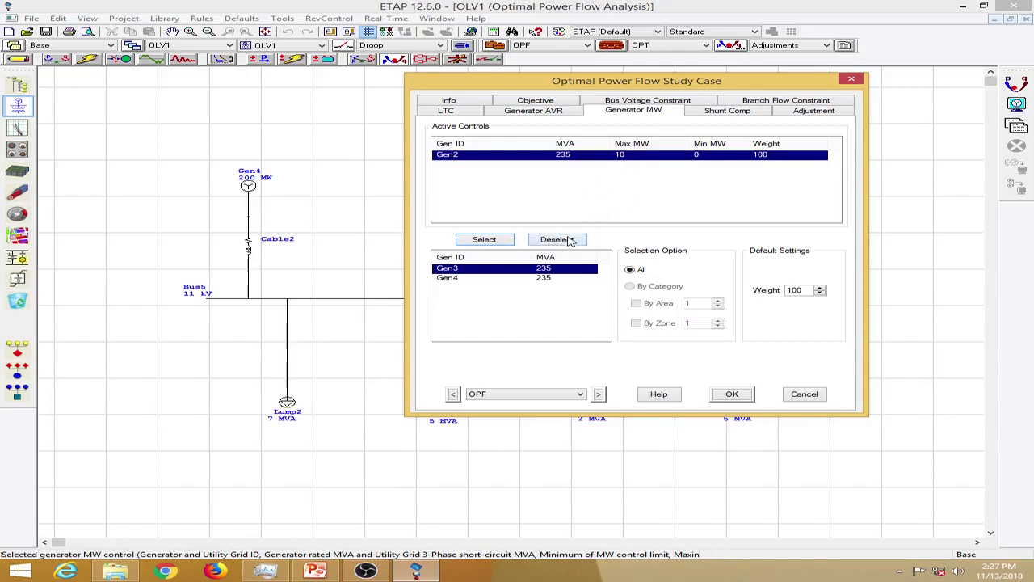
{"action": "left_click", "coordinate": [572, 240]}
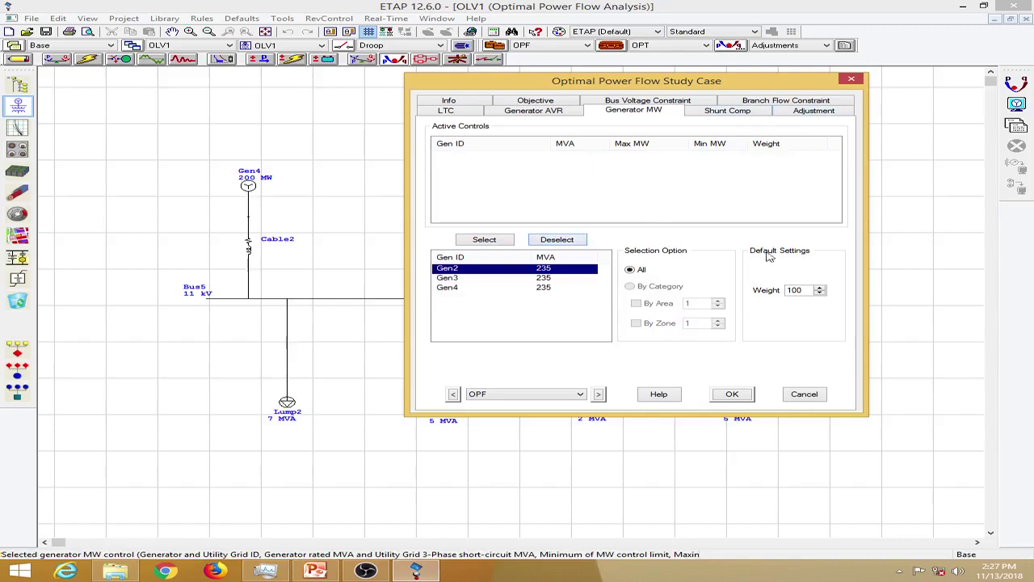
{"action": "left_click", "coordinate": [736, 395]}
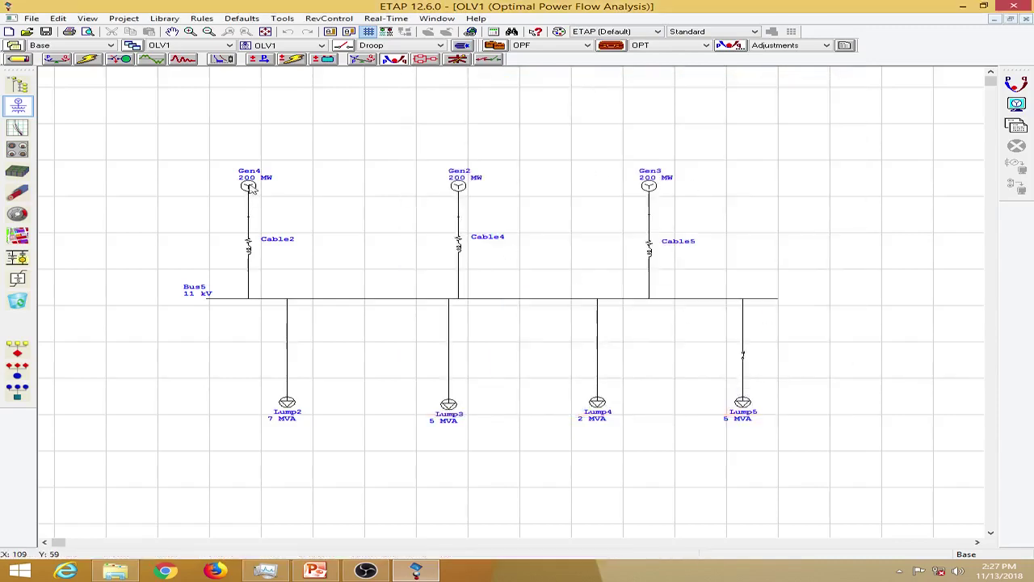
Step: Review Gen4's fuel cost settings, keeping Equation as the cost model
{"action": "double_click", "coordinate": [248, 185]}
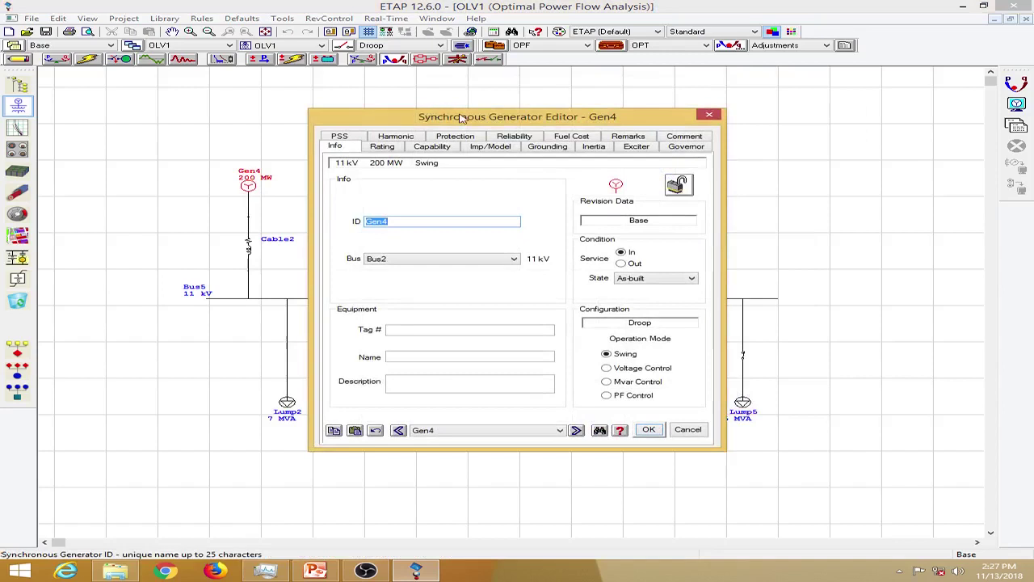
{"action": "left_click_drag", "start_coordinate": [463, 118], "coordinate": [433, 99]}
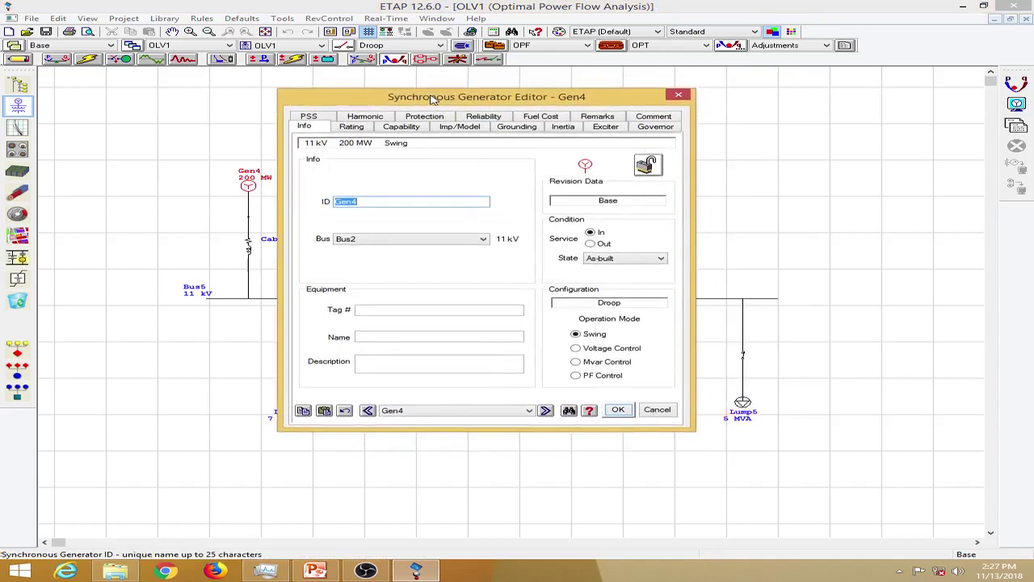
{"action": "left_click", "coordinate": [535, 118]}
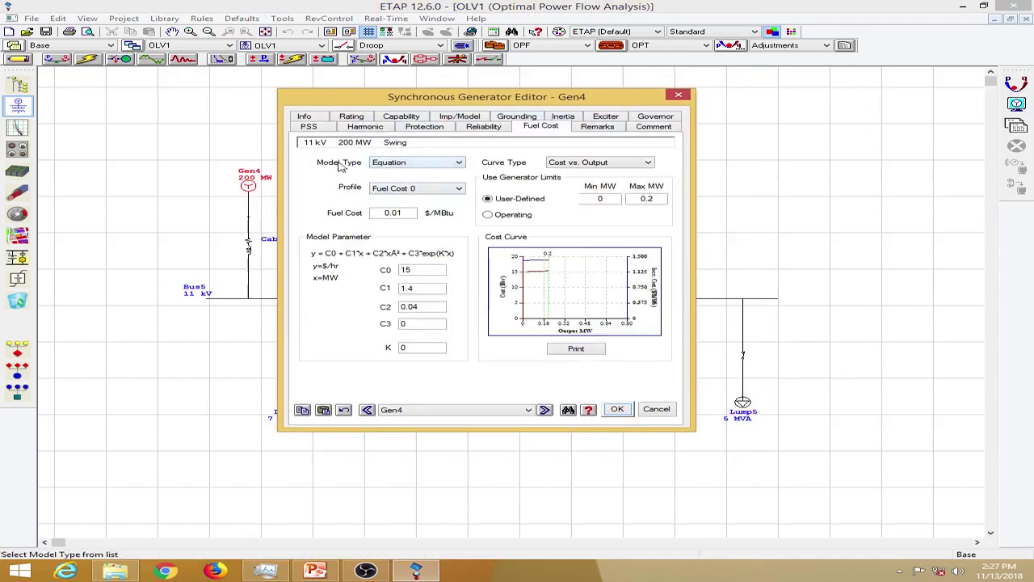
{"action": "left_click", "coordinate": [408, 164]}
{"action": "left_click", "coordinate": [411, 184]}
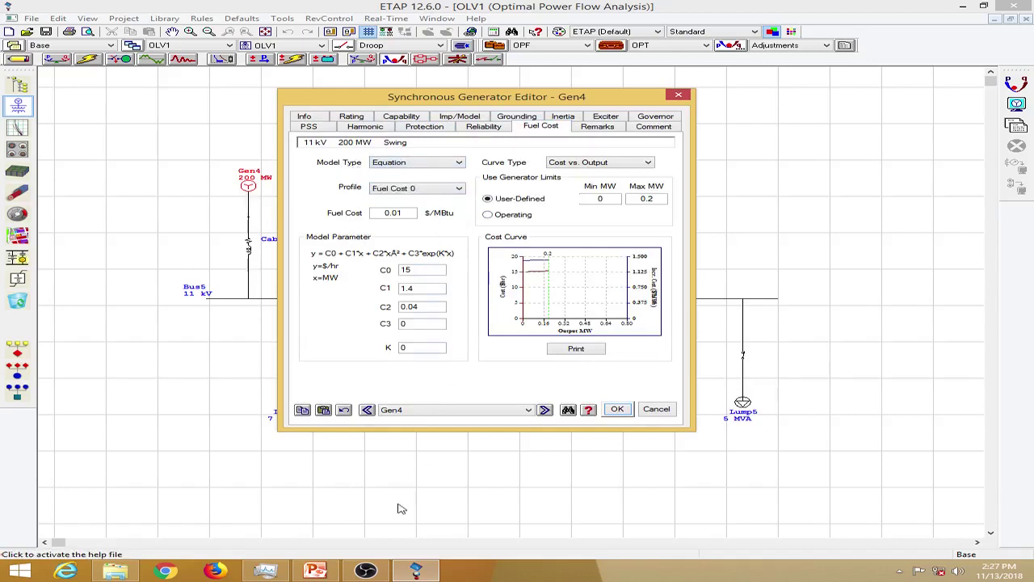
{"action": "double_click", "coordinate": [434, 270]}
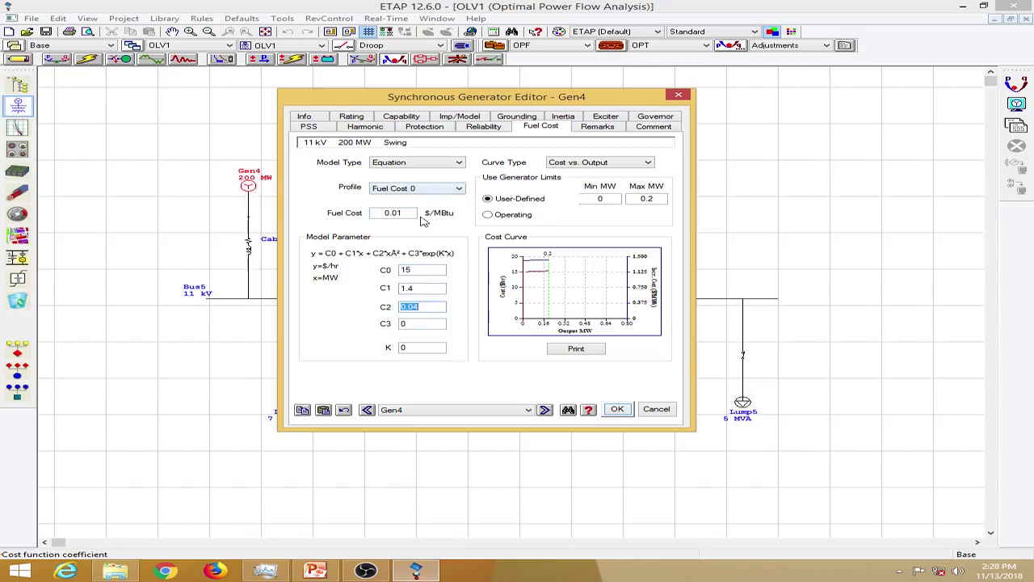
{"action": "left_click_drag", "start_coordinate": [413, 214], "coordinate": [363, 211]}
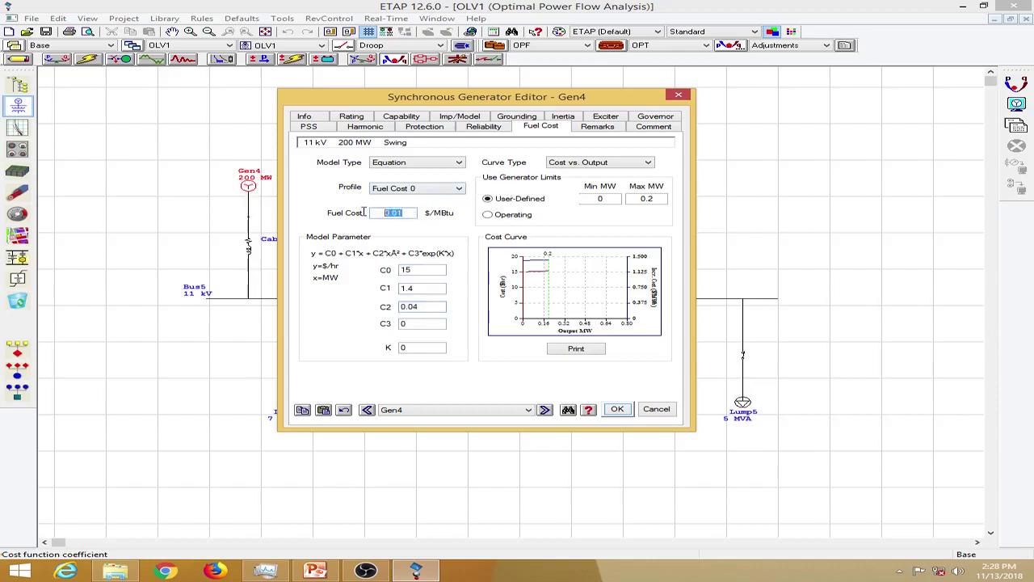
{"action": "left_click", "coordinate": [428, 221]}
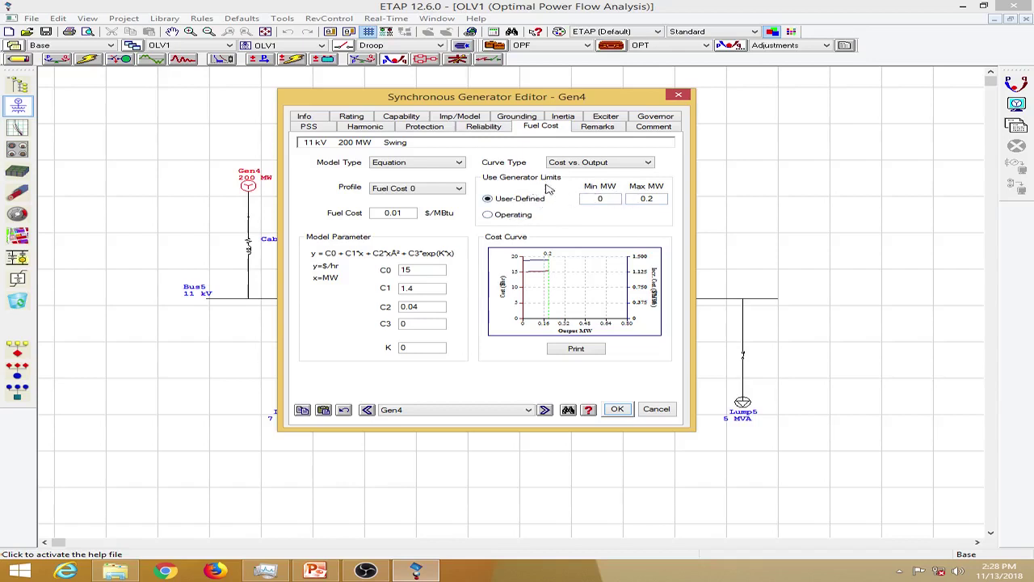
Step: Change Gen4's user-defined maximum MW limit from 0.2 to 150 and apply
{"action": "left_click", "coordinate": [647, 198]}
{"action": "left_click_drag", "start_coordinate": [647, 198], "coordinate": [604, 202]}
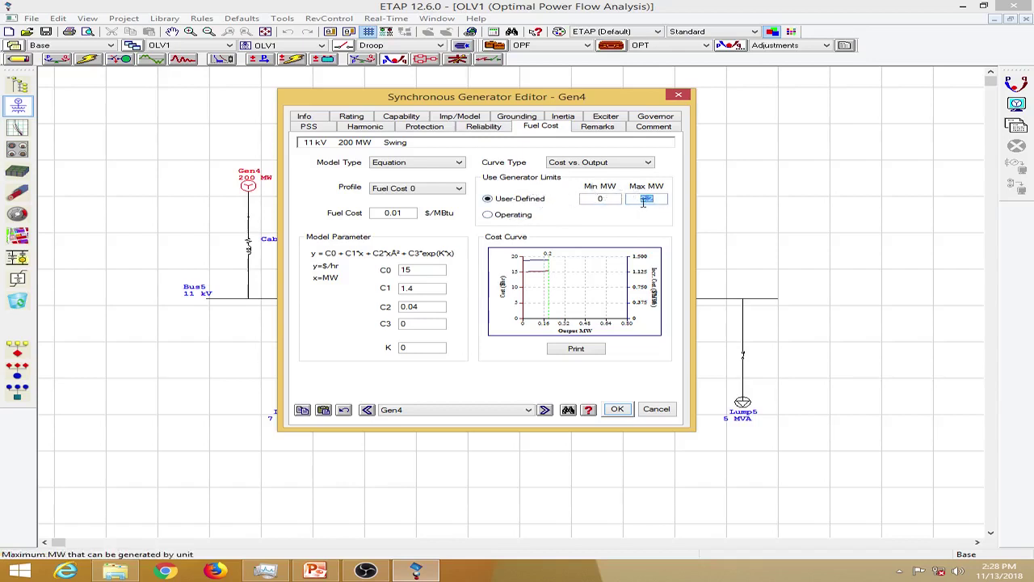
{"action": "left_click", "coordinate": [521, 220]}
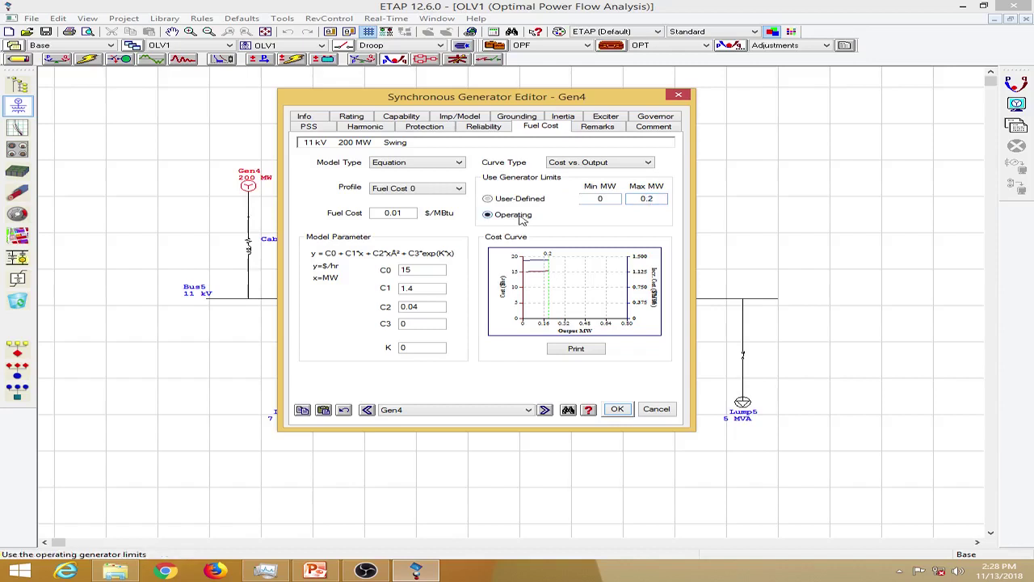
{"action": "left_click", "coordinate": [652, 198]}
{"action": "left_click", "coordinate": [518, 199]}
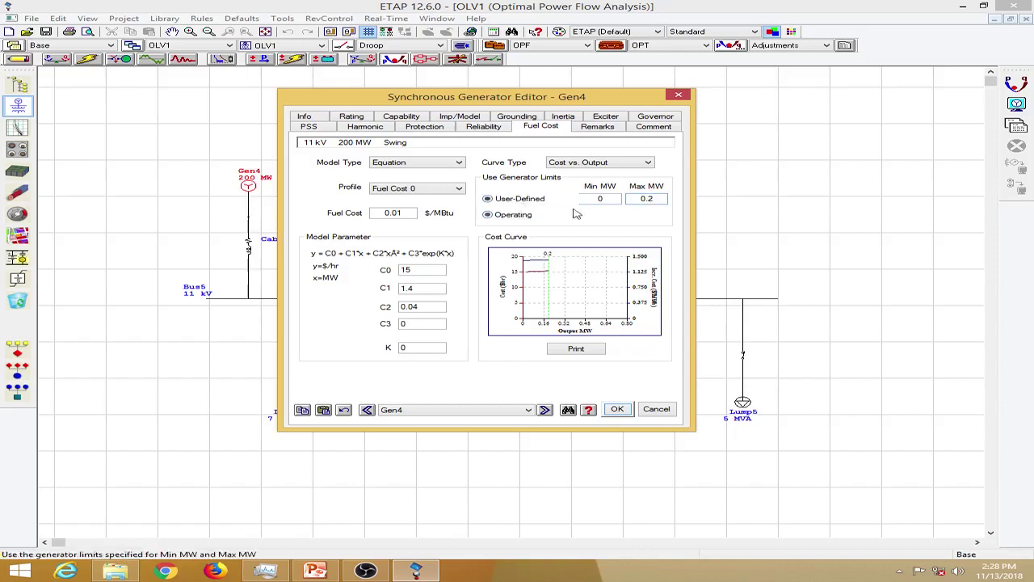
{"action": "left_click_drag", "start_coordinate": [653, 201], "coordinate": [635, 200]}
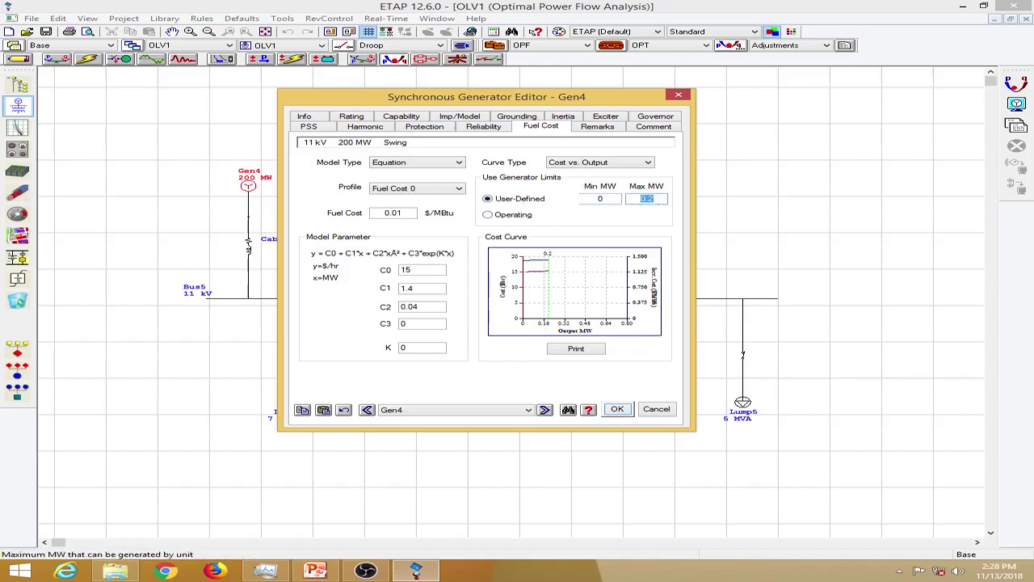
{"action": "key", "text": "Tab"}
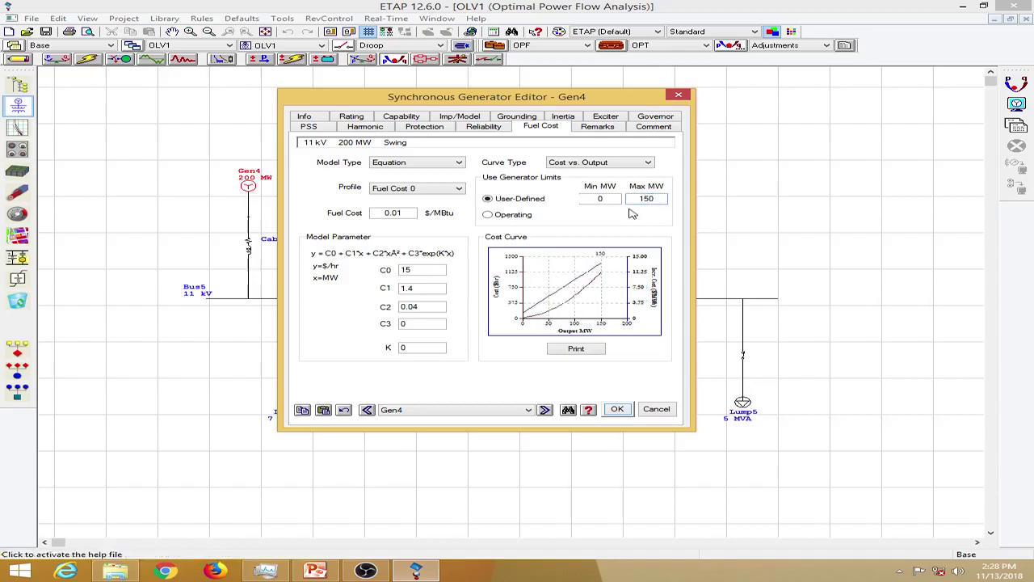
{"action": "left_click", "coordinate": [598, 199]}
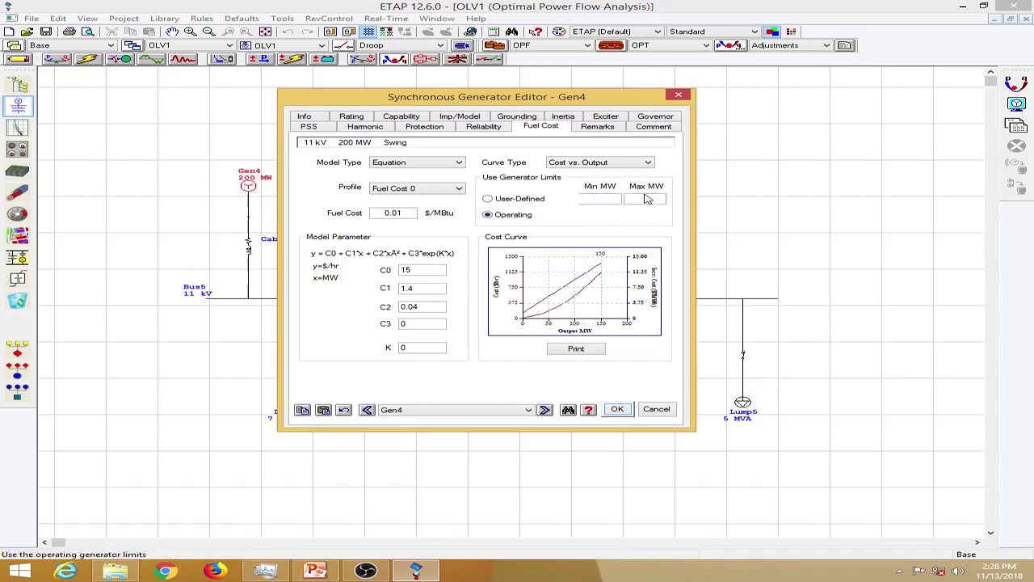
{"action": "left_click", "coordinate": [544, 198]}
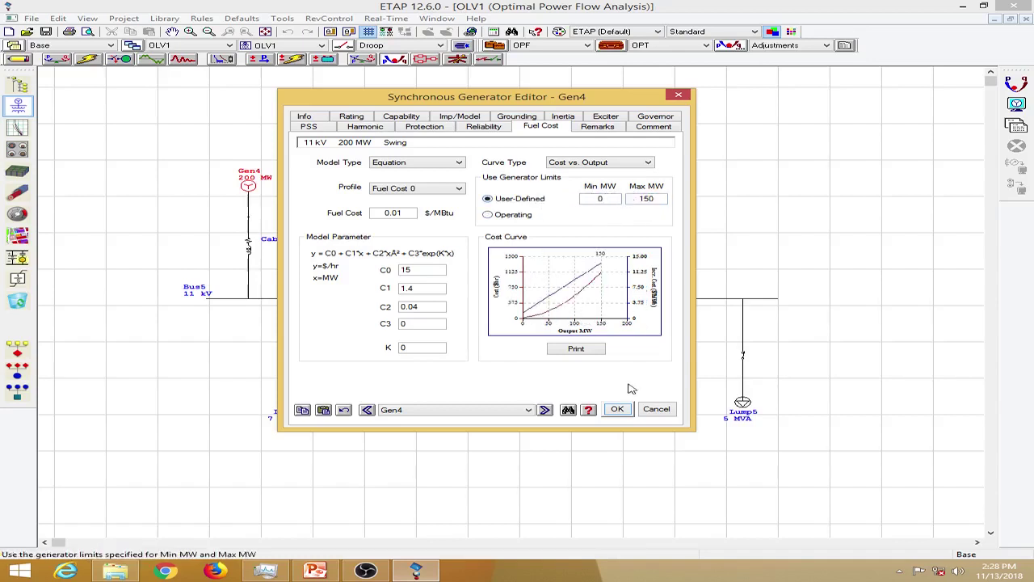
{"action": "left_click", "coordinate": [615, 409]}
Step: Raise Gen2's fuel cost maximum MW limit from 10 to 150 and apply
{"action": "double_click", "coordinate": [458, 188]}
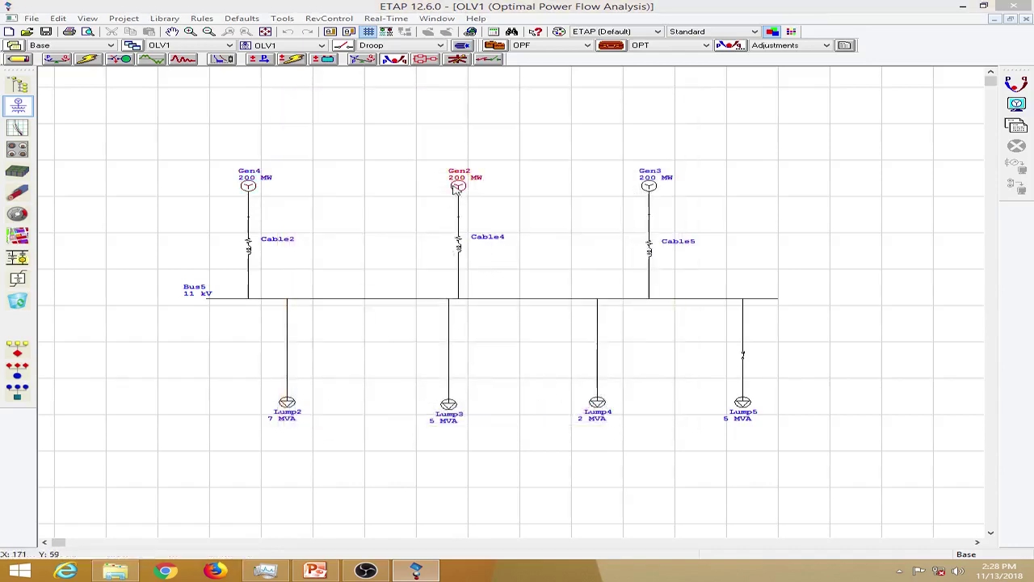
{"action": "left_click", "coordinate": [572, 137]}
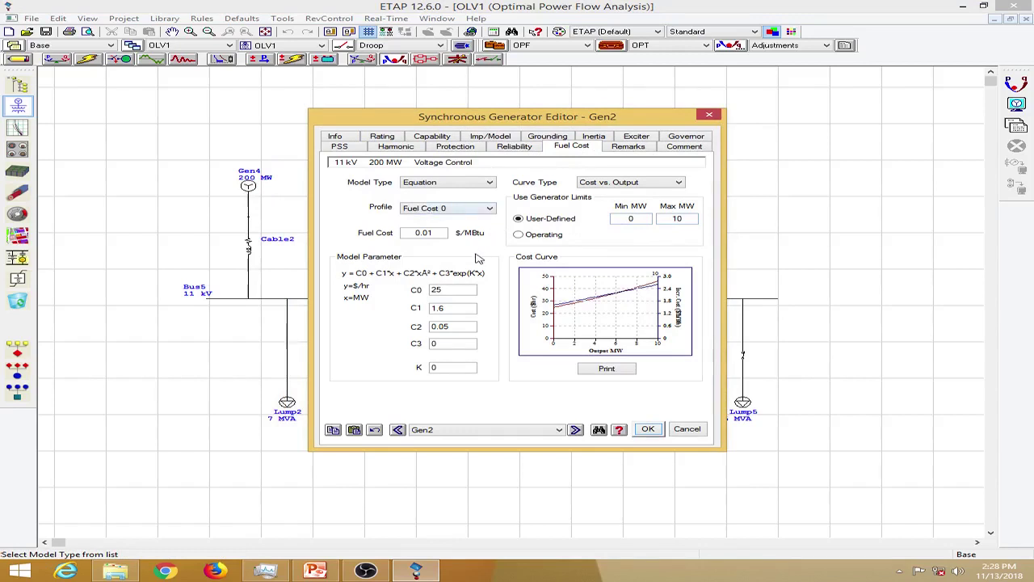
{"action": "left_click", "coordinate": [679, 219]}
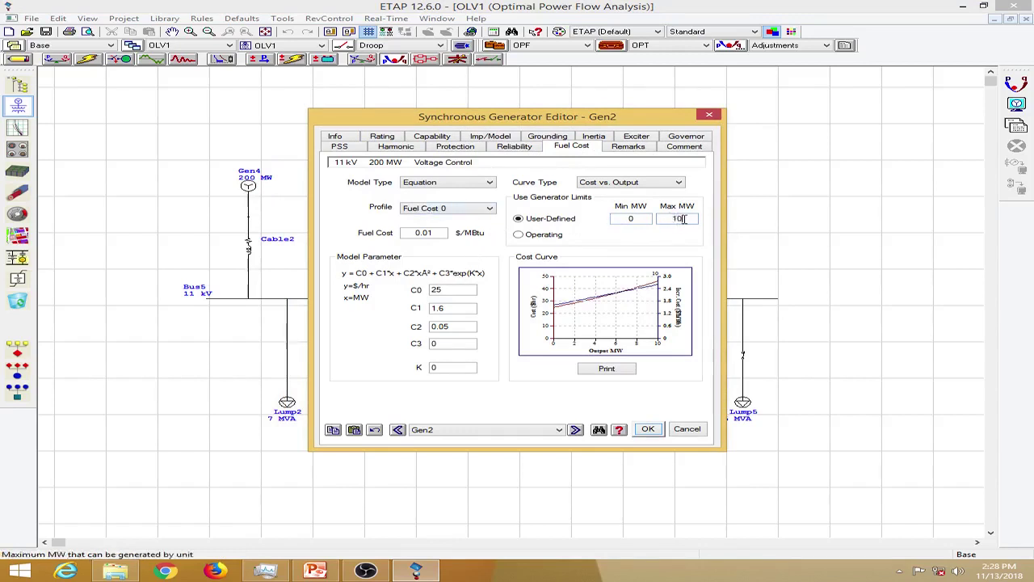
{"action": "left_click_drag", "start_coordinate": [684, 219], "coordinate": [653, 221]}
{"action": "type", "text": "15"}
{"action": "key", "text": "Tab"}
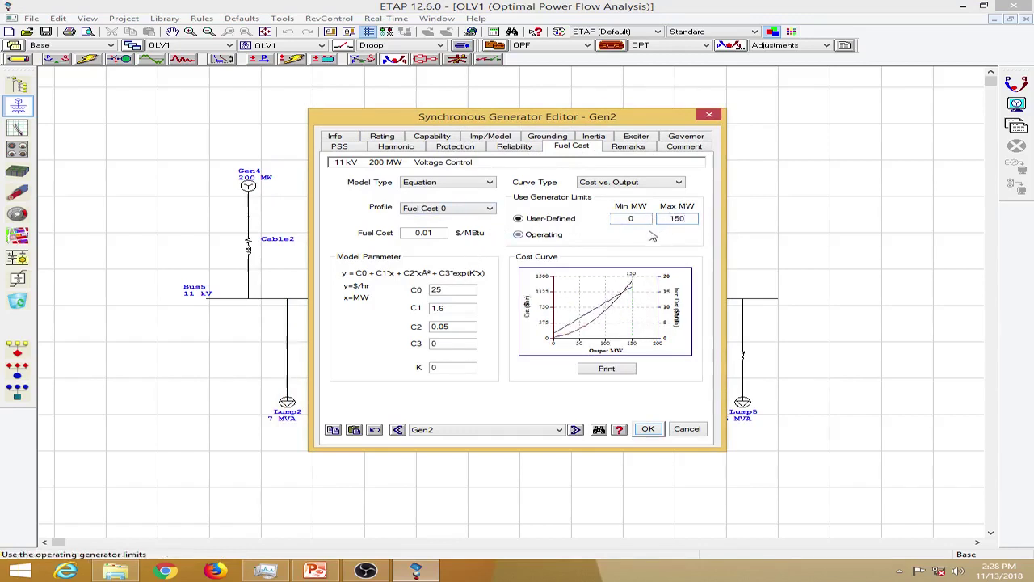
{"action": "key", "text": "Down"}
{"action": "left_click", "coordinate": [650, 429]}
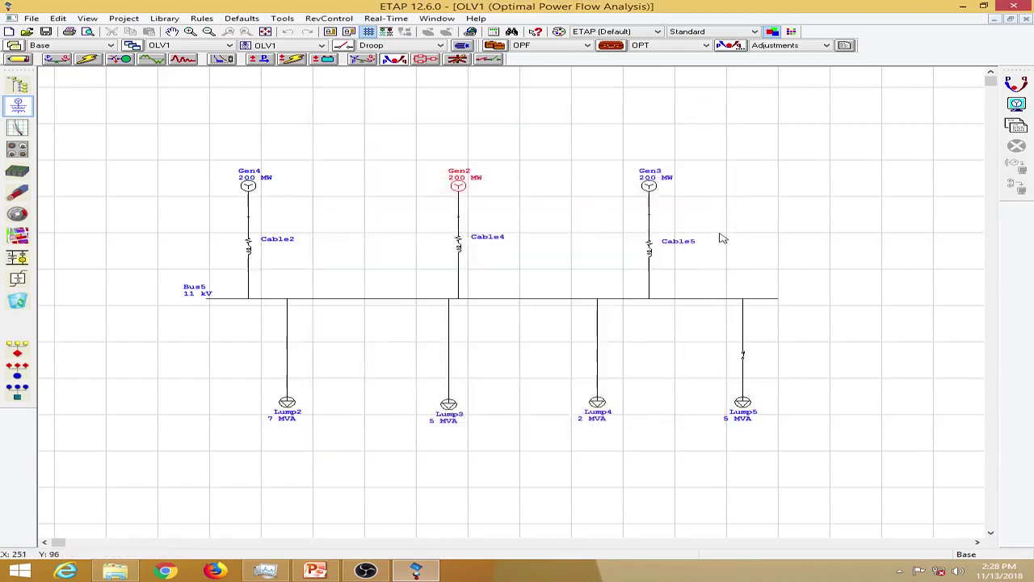
Step: Raise Gen3's fuel cost maximum MW limit from 5 to 150 and apply
{"action": "double_click", "coordinate": [649, 187]}
{"action": "left_click", "coordinate": [371, 148]}
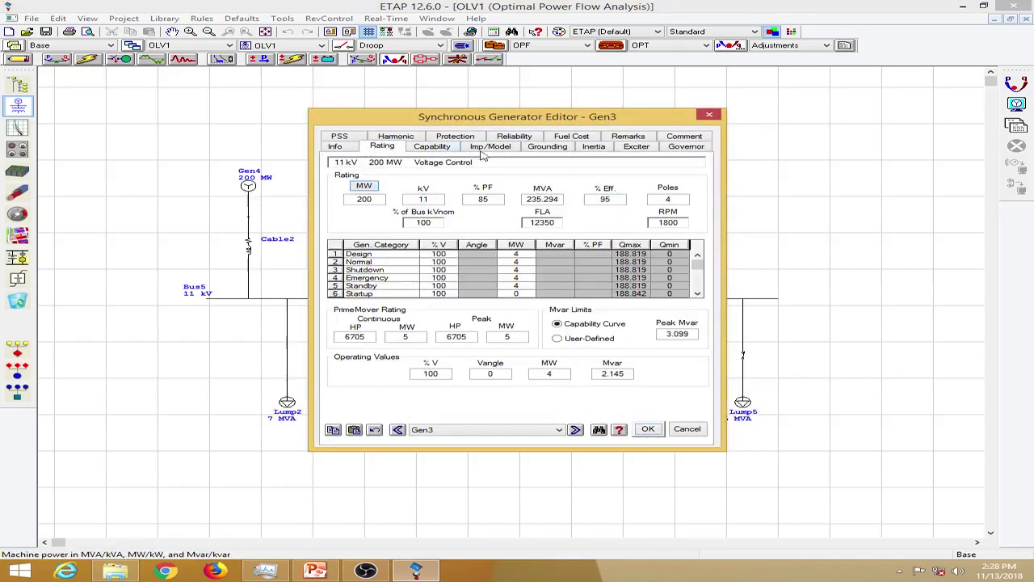
{"action": "left_click", "coordinate": [590, 137]}
{"action": "left_click_drag", "start_coordinate": [691, 219], "coordinate": [652, 216]}
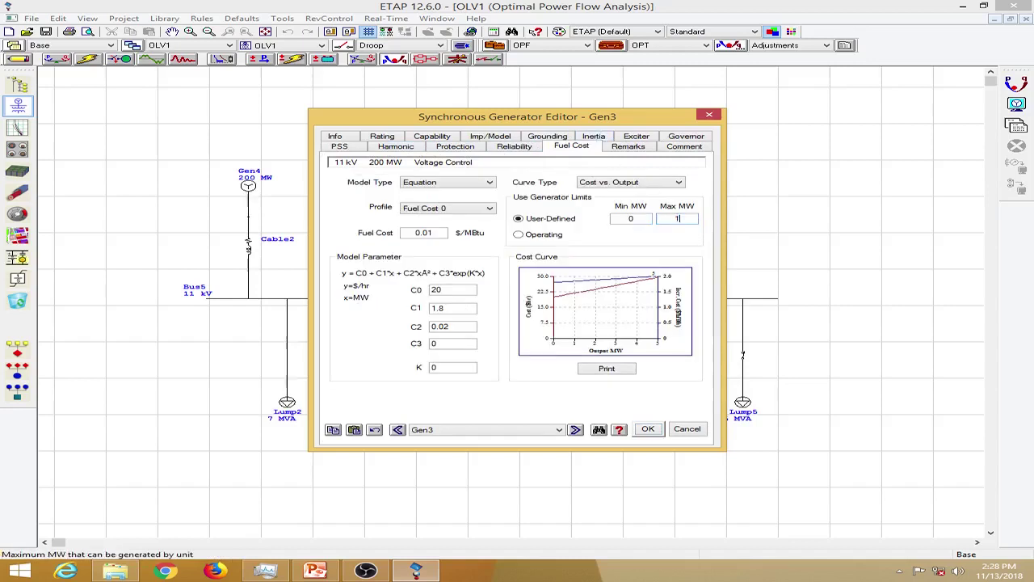
{"action": "key", "text": "alt+o"}
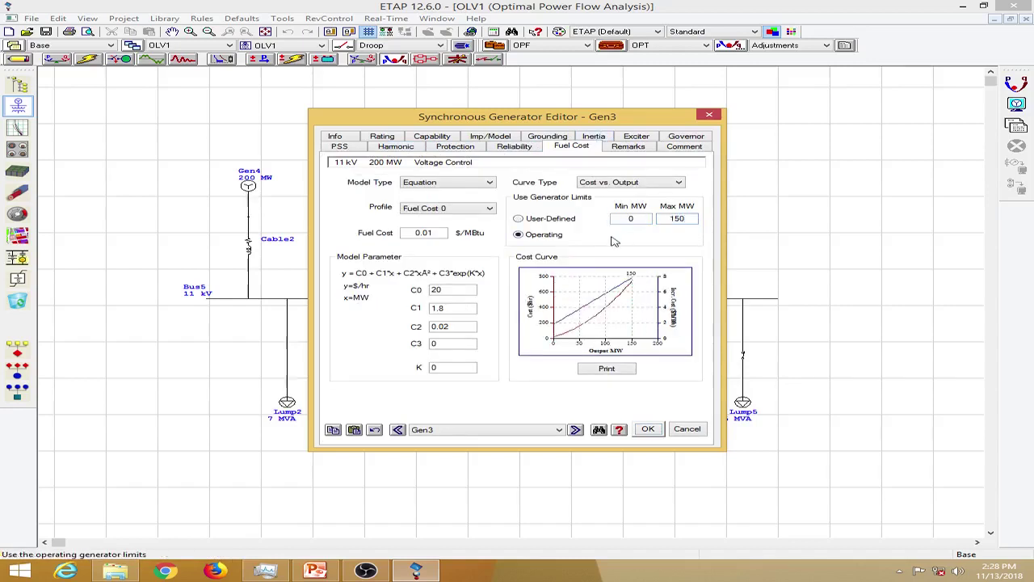
{"action": "left_click", "coordinate": [568, 223]}
{"action": "left_click", "coordinate": [647, 428]}
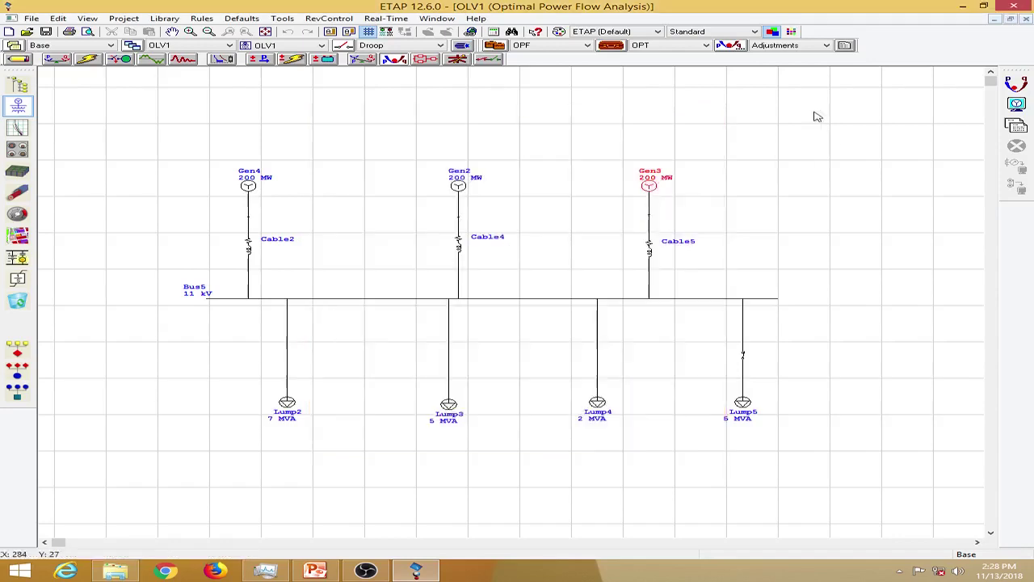
Step: Add Gen2, Gen3 and Gen4 as active MW controls in the OPF study case
{"action": "left_click", "coordinate": [619, 46]}
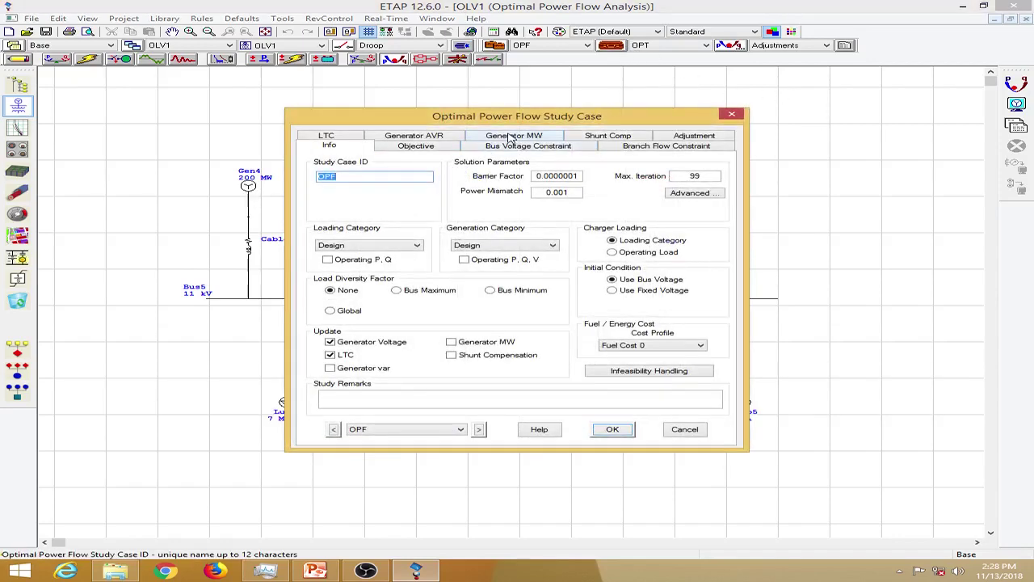
{"action": "left_click", "coordinate": [510, 137]}
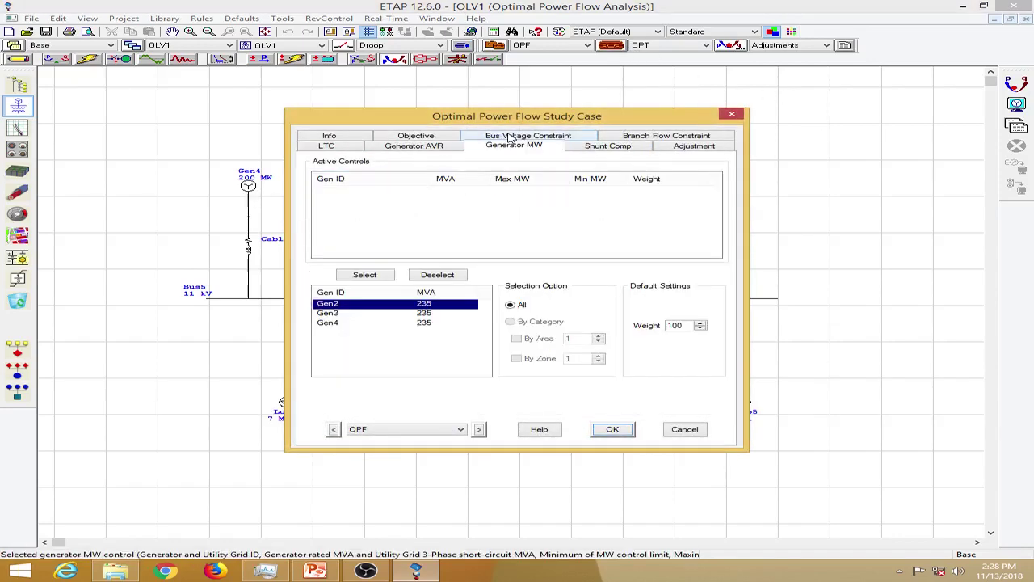
{"action": "left_click", "coordinate": [365, 275]}
{"action": "left_click", "coordinate": [365, 276]}
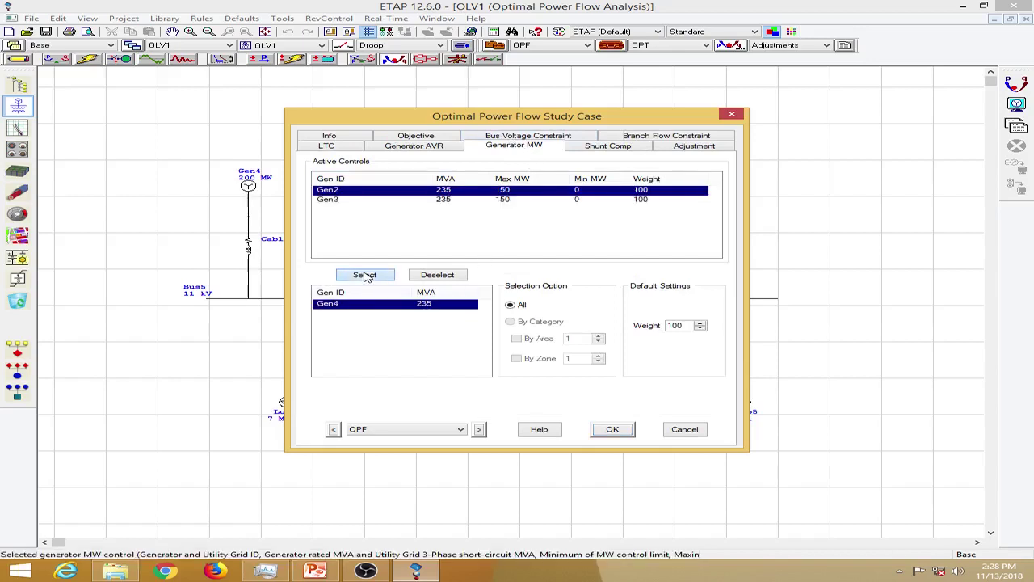
{"action": "left_click", "coordinate": [365, 276]}
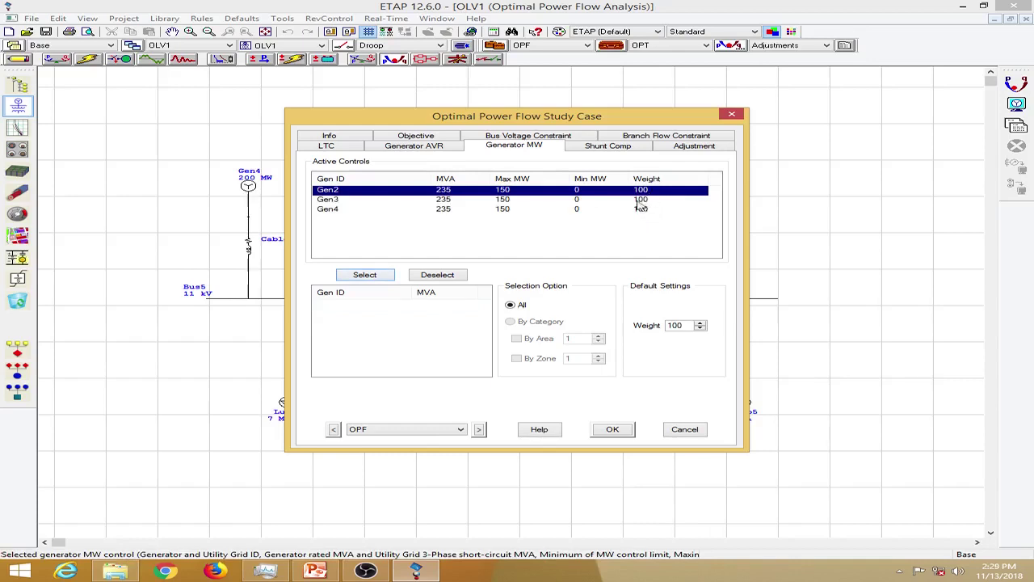
Step: Re-add Gen2 with a control weight of 80 and confirm the study case
{"action": "left_click", "coordinate": [429, 278]}
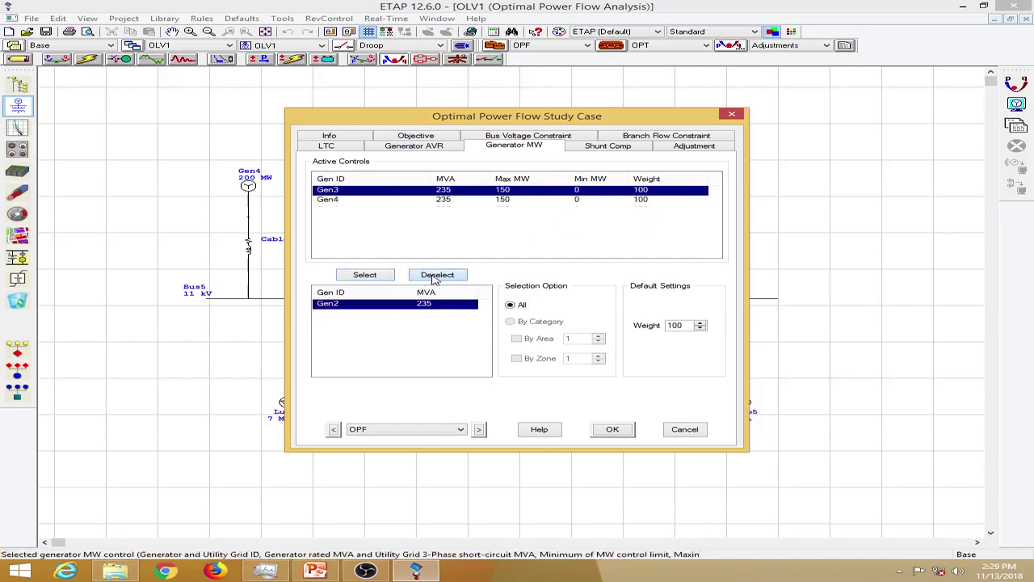
{"action": "left_click", "coordinate": [670, 325]}
{"action": "double_click", "coordinate": [670, 324]}
{"action": "type", "text": "80"}
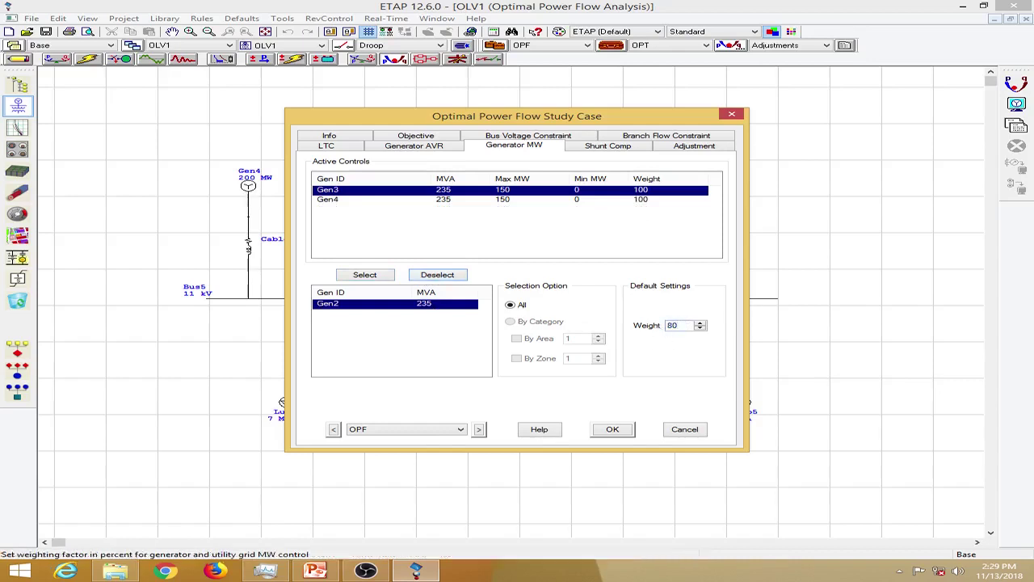
{"action": "left_click", "coordinate": [365, 276]}
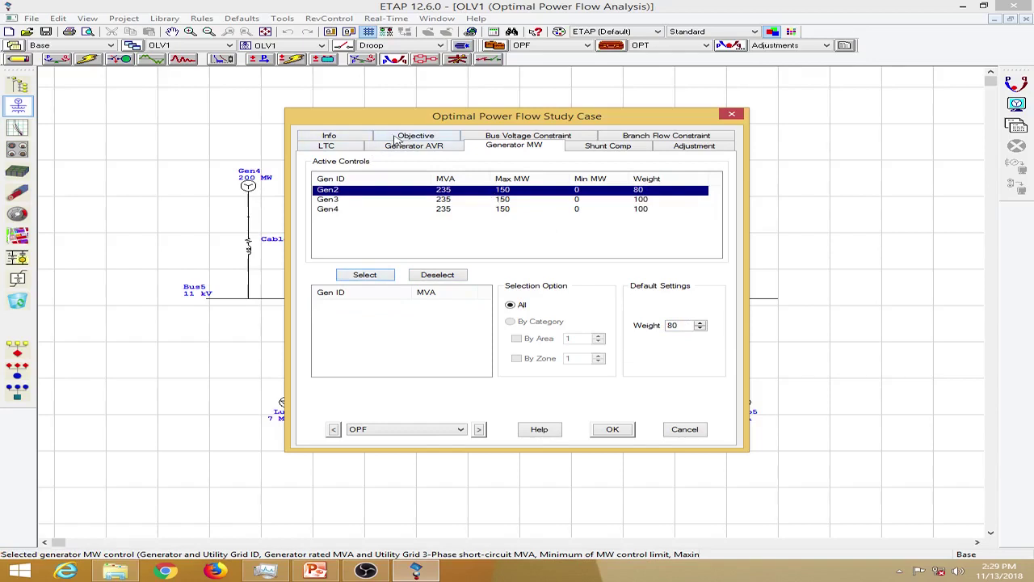
{"action": "left_click", "coordinate": [420, 138]}
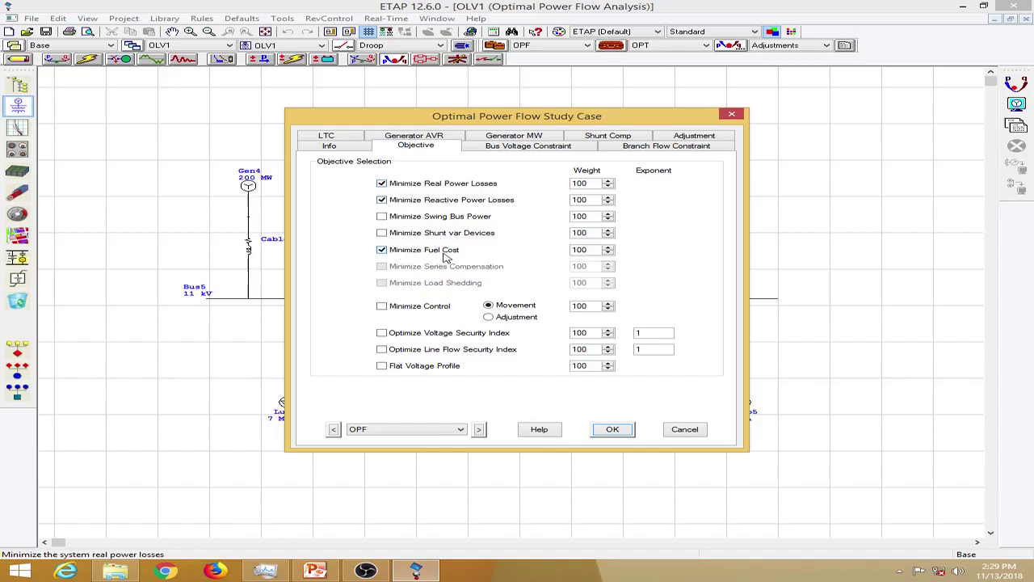
{"action": "left_click", "coordinate": [625, 436]}
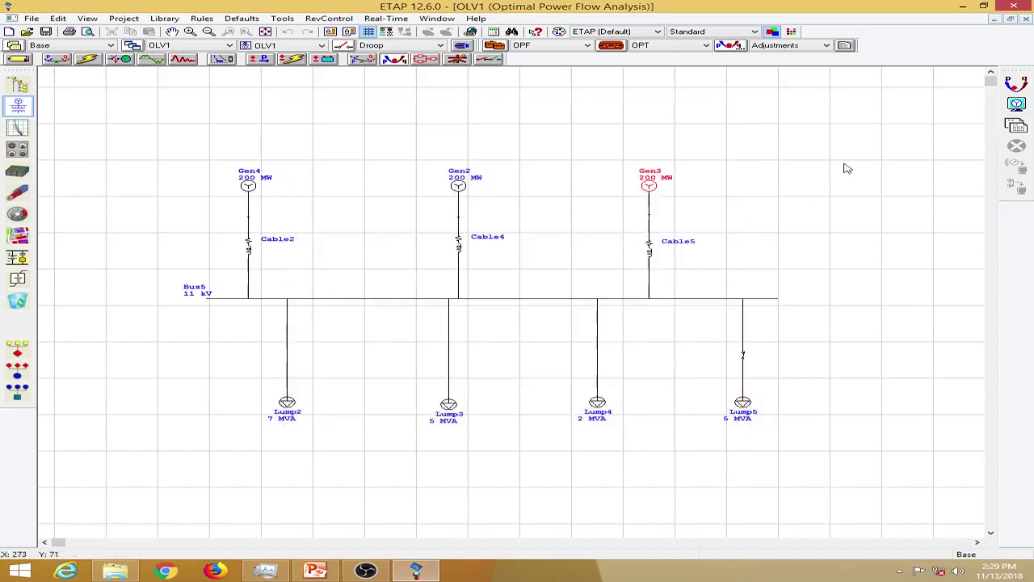
Step: Run the optimal power flow, dispatching Gen4, Gen2 and Gen3 at 7.2, 3.7 and 4.4 MW
{"action": "left_click", "coordinate": [1017, 85]}
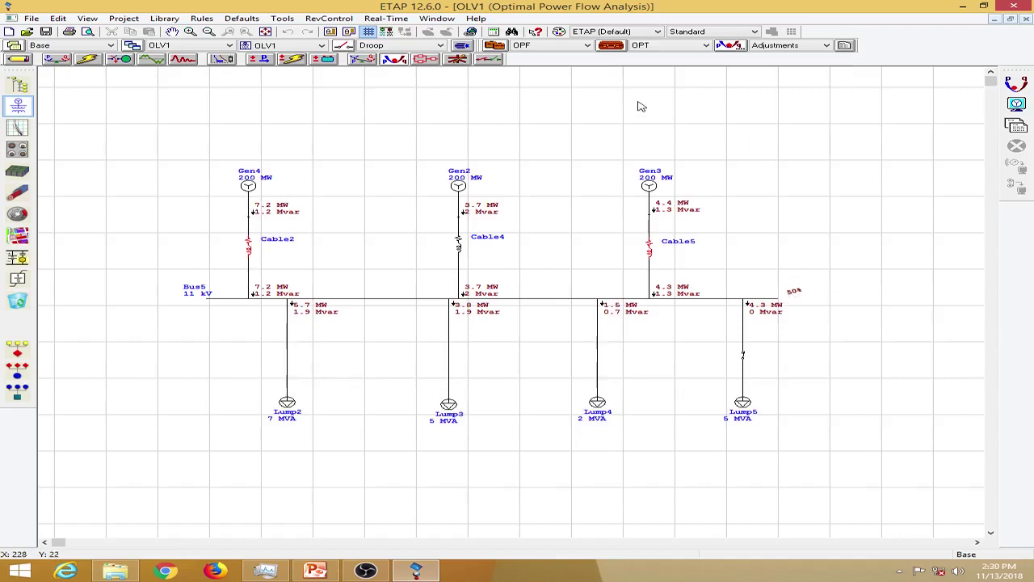
Step: Enable the Flat Voltage Profile objective and enforce Bus5's 97–103% voltage limits, then confirm
{"action": "left_click", "coordinate": [616, 47]}
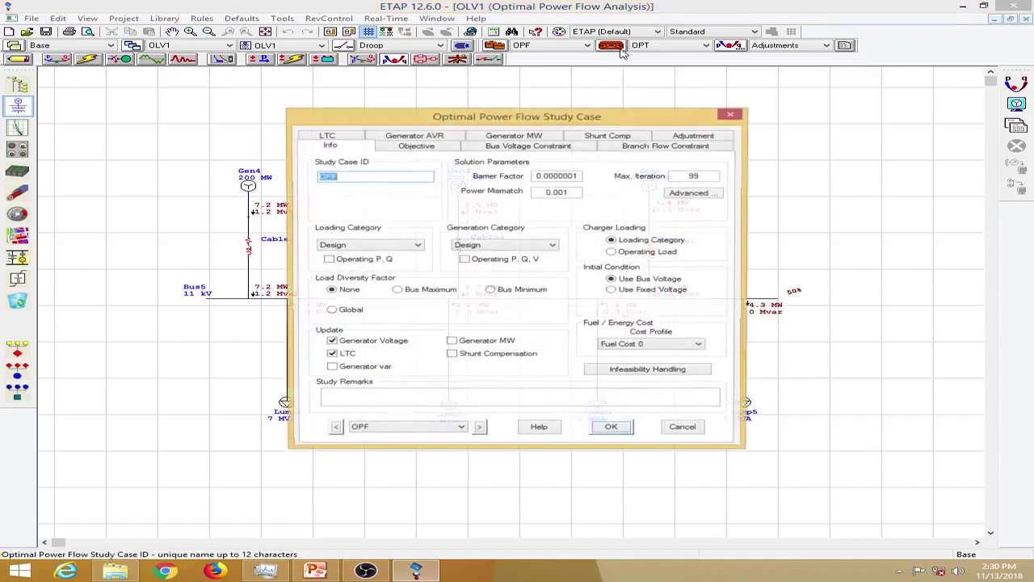
{"action": "left_click", "coordinate": [430, 147]}
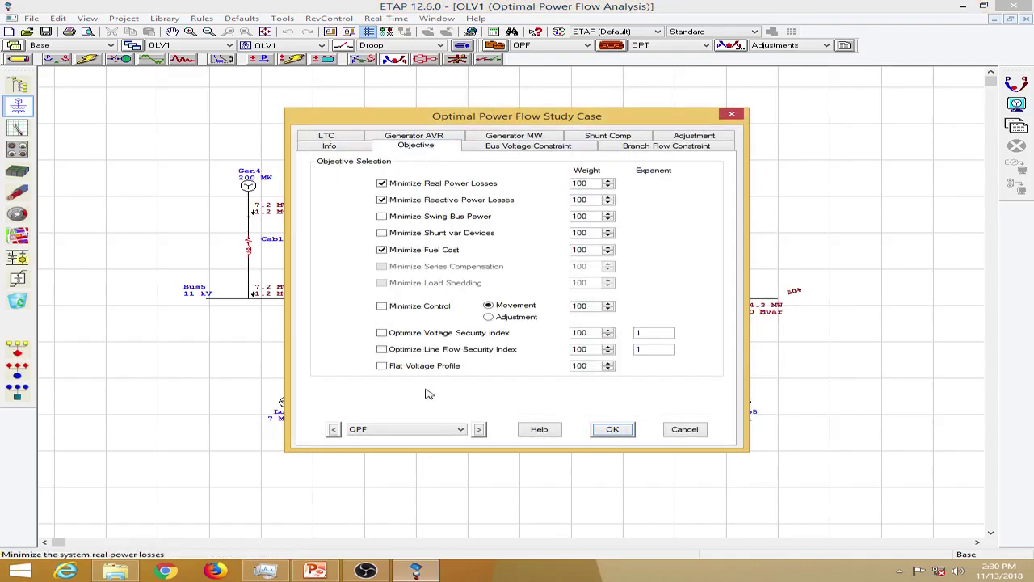
{"action": "left_click", "coordinate": [383, 367]}
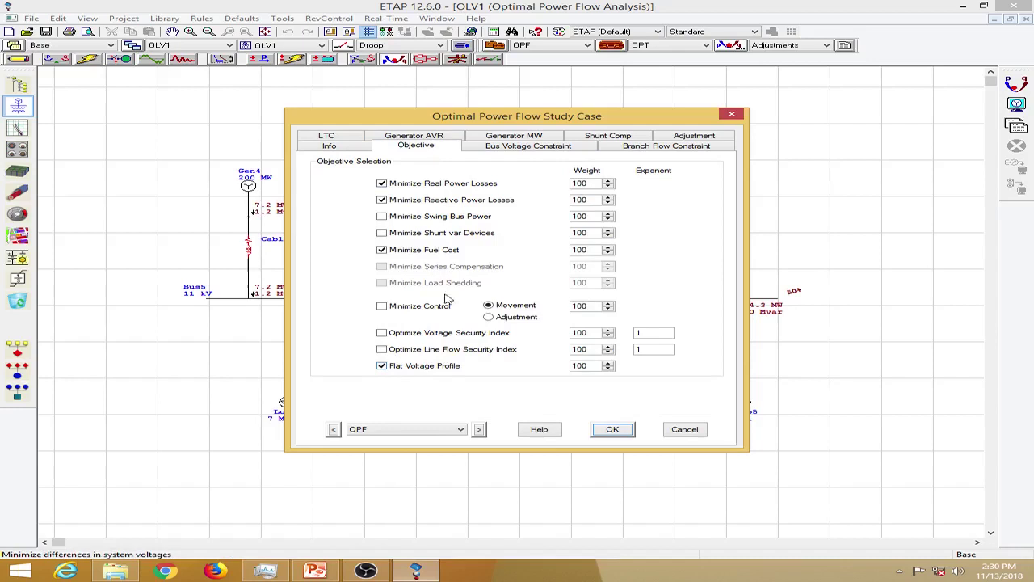
{"action": "left_click", "coordinate": [528, 146]}
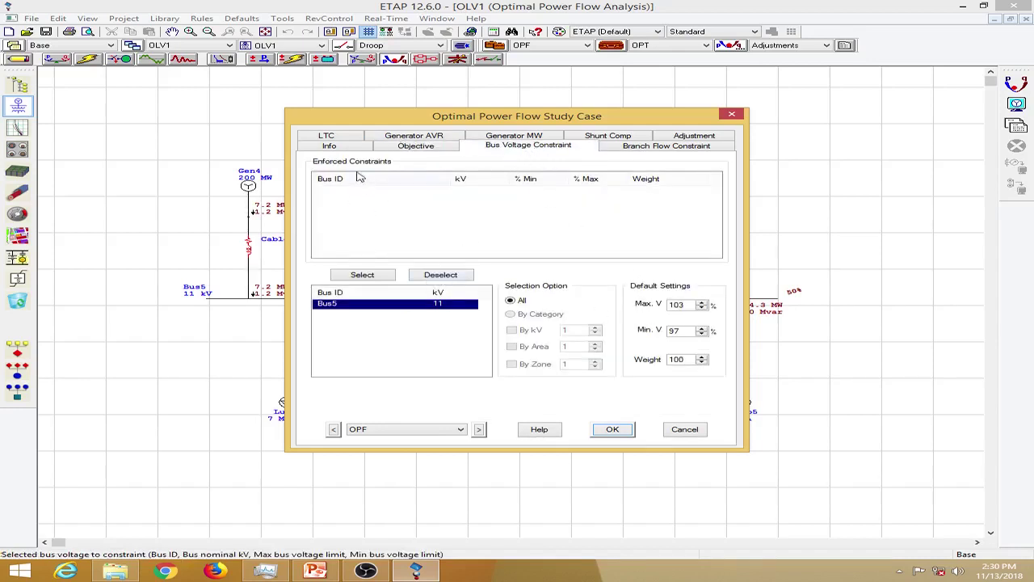
{"action": "left_click", "coordinate": [377, 280]}
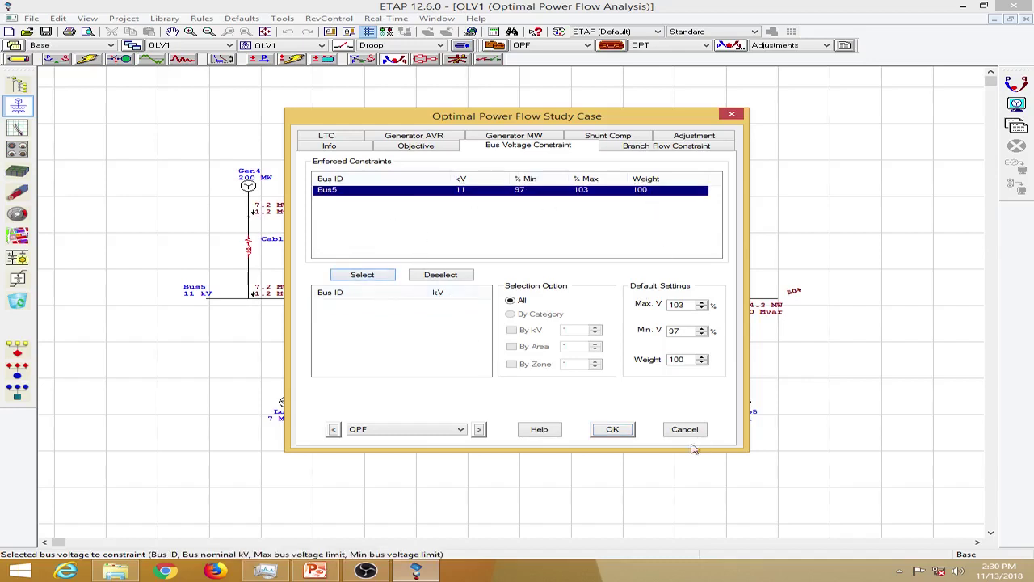
{"action": "left_click", "coordinate": [617, 432]}
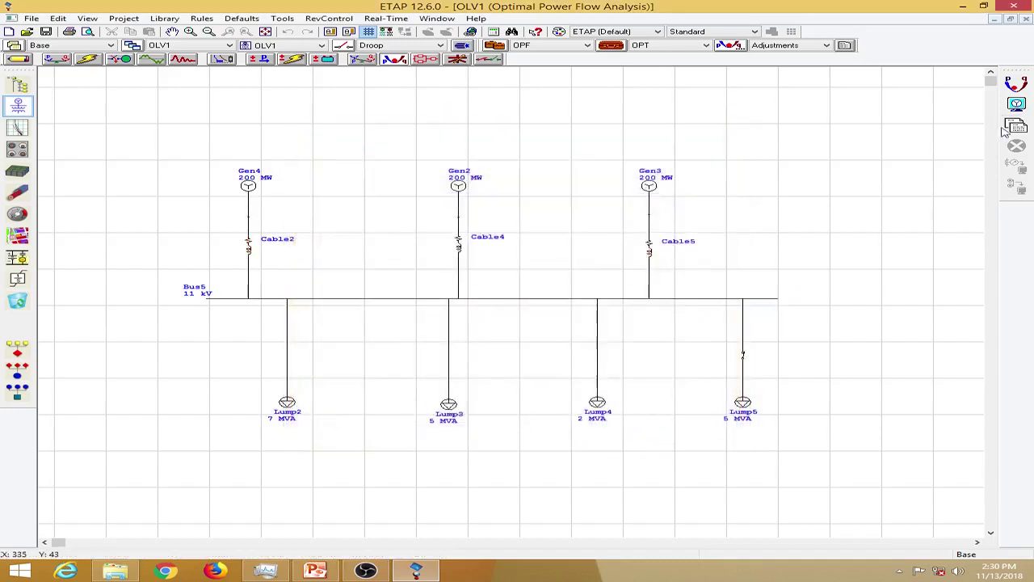
Step: Rerun the optimal power flow to dispatch Gen4, Gen2, Gen3 at 7.8, 4.3, 5.7 MW, and inspect Bus5
{"action": "left_click", "coordinate": [1017, 89]}
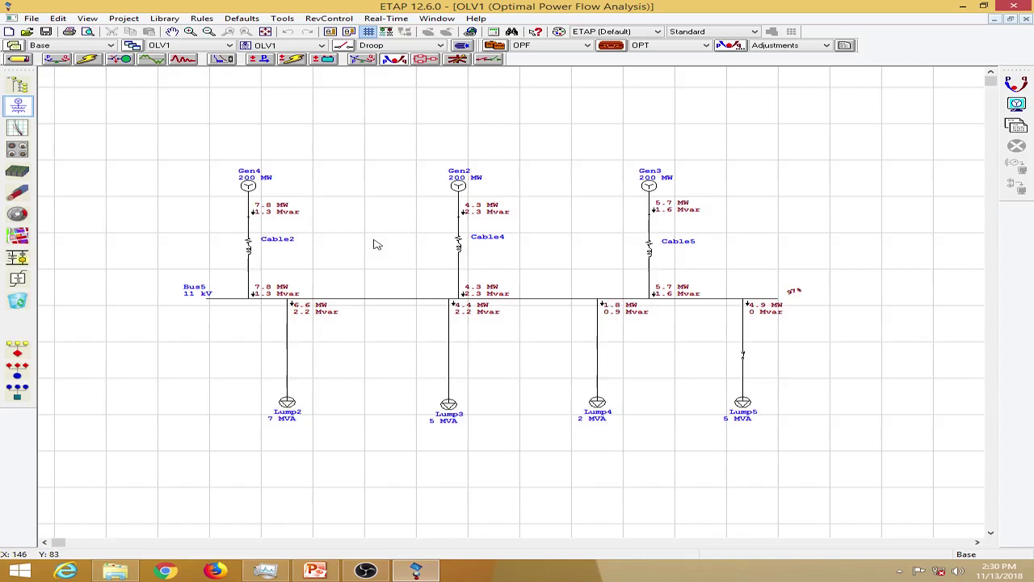
{"action": "left_click", "coordinate": [662, 298]}
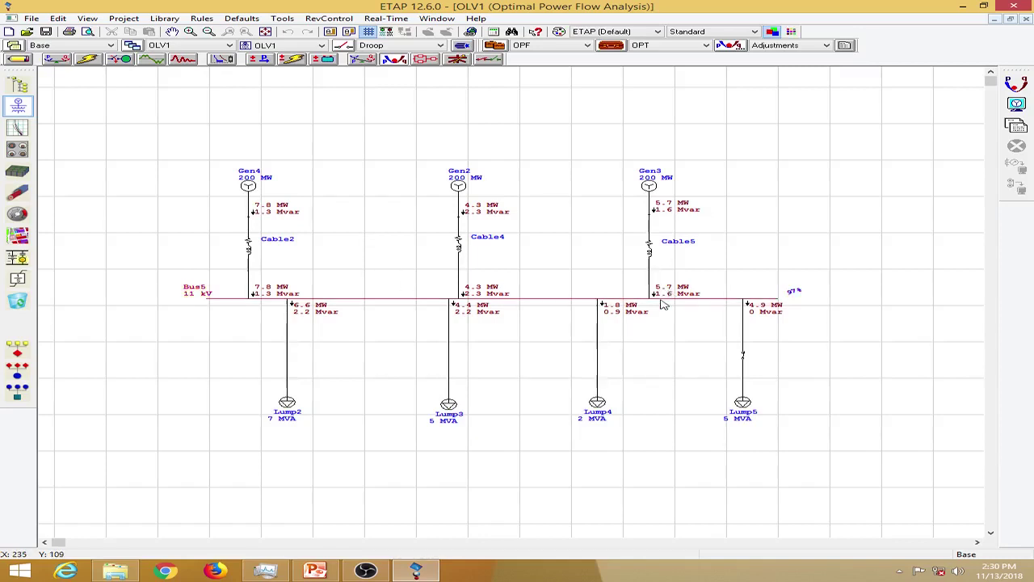
{"action": "left_click", "coordinate": [385, 223]}
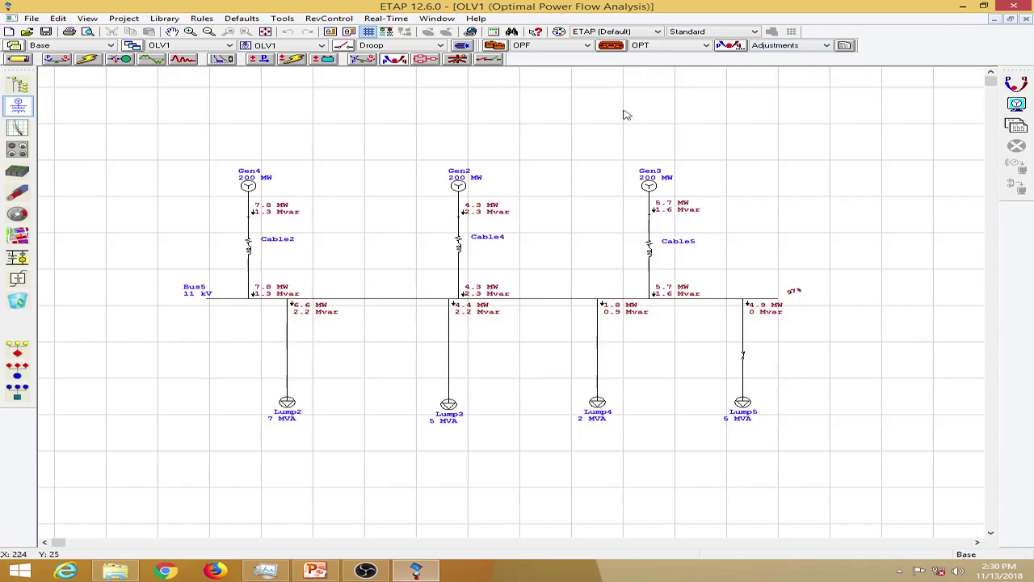
Step: Close the optimal power flow study case unchanged and run a load flow in Load Flow Analysis mode
{"action": "left_click", "coordinate": [612, 45]}
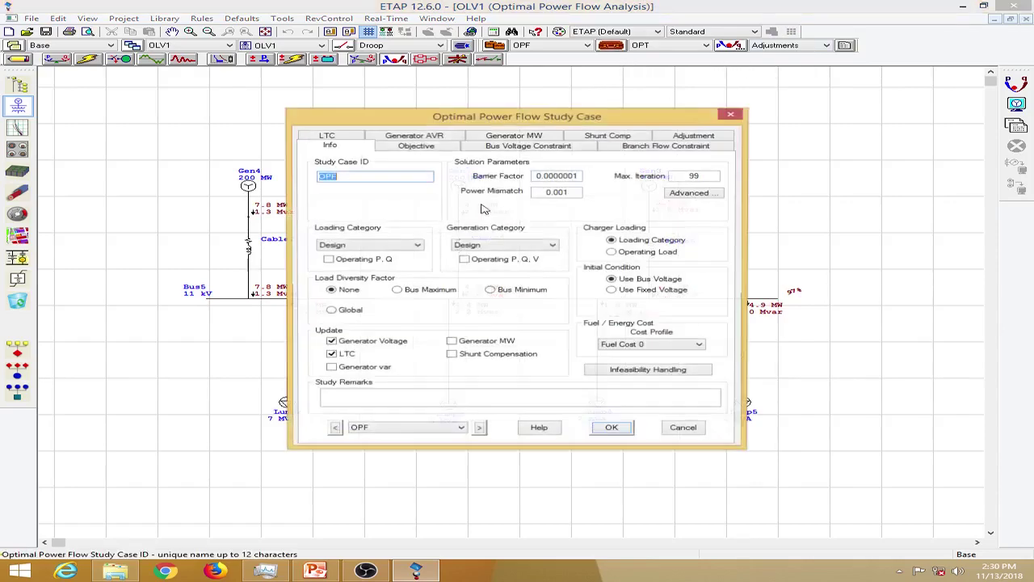
{"action": "left_click", "coordinate": [736, 113]}
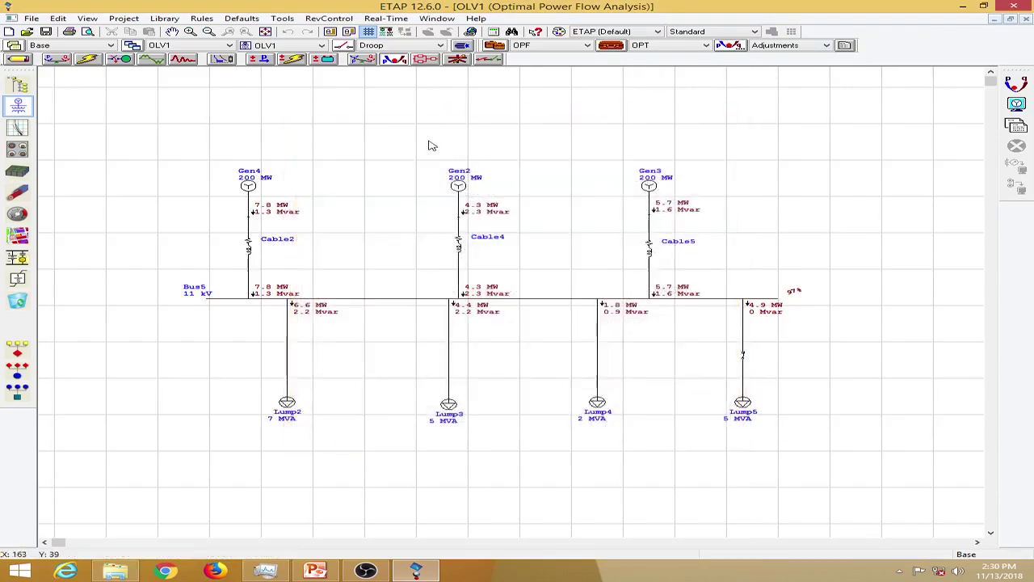
{"action": "left_click", "coordinate": [54, 63]}
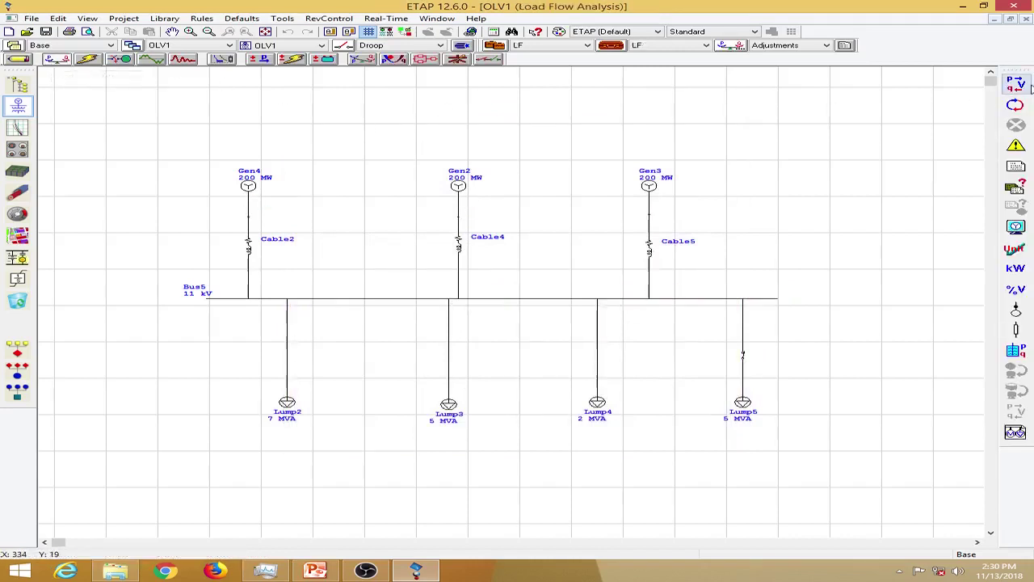
{"action": "left_click", "coordinate": [1017, 84]}
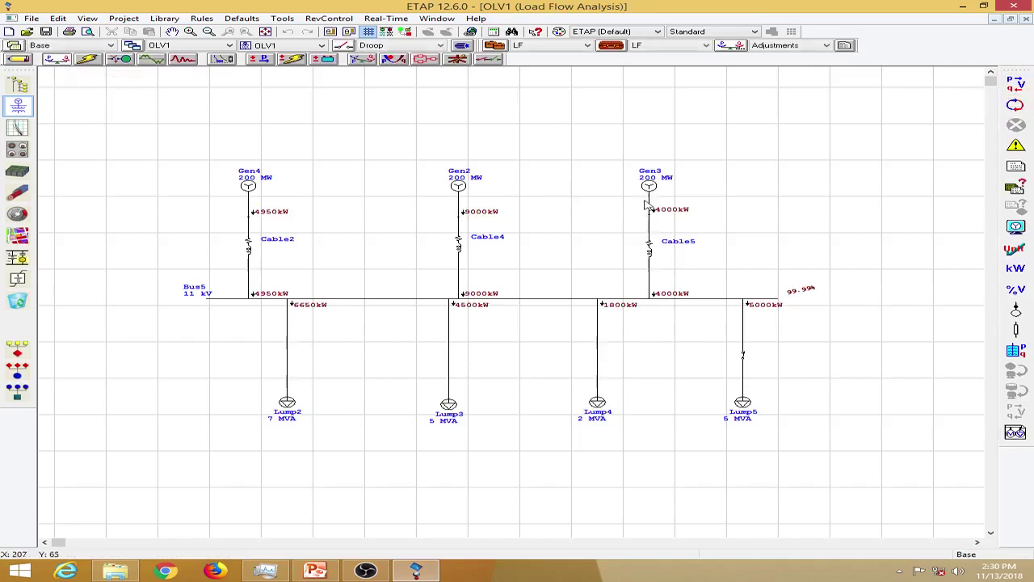
Step: Set the load flow Power Flows display unit to MVA, then return to Optimal Power Flow mode
{"action": "left_click", "coordinate": [1016, 227]}
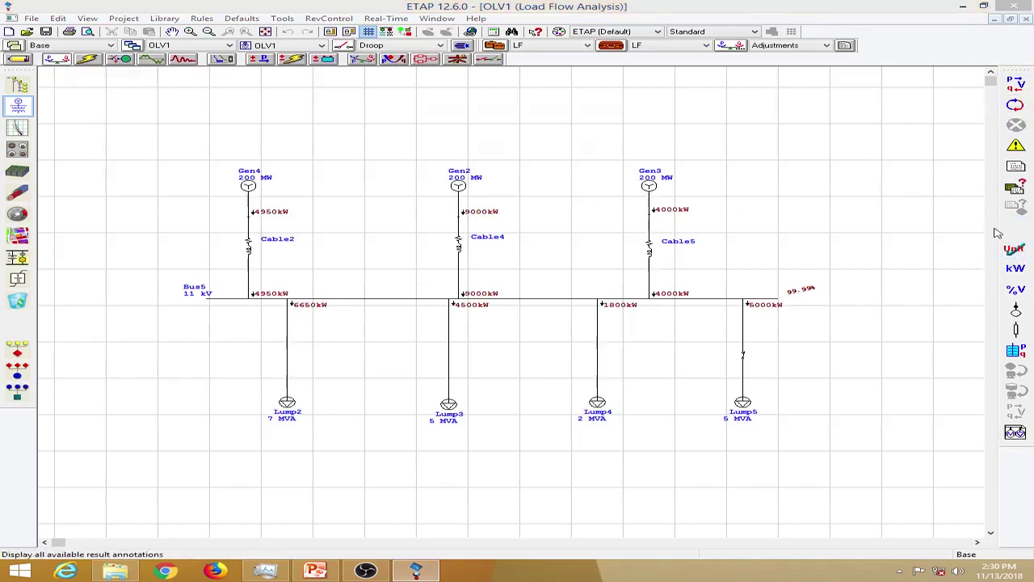
{"action": "left_click", "coordinate": [598, 145]}
{"action": "left_click", "coordinate": [594, 169]}
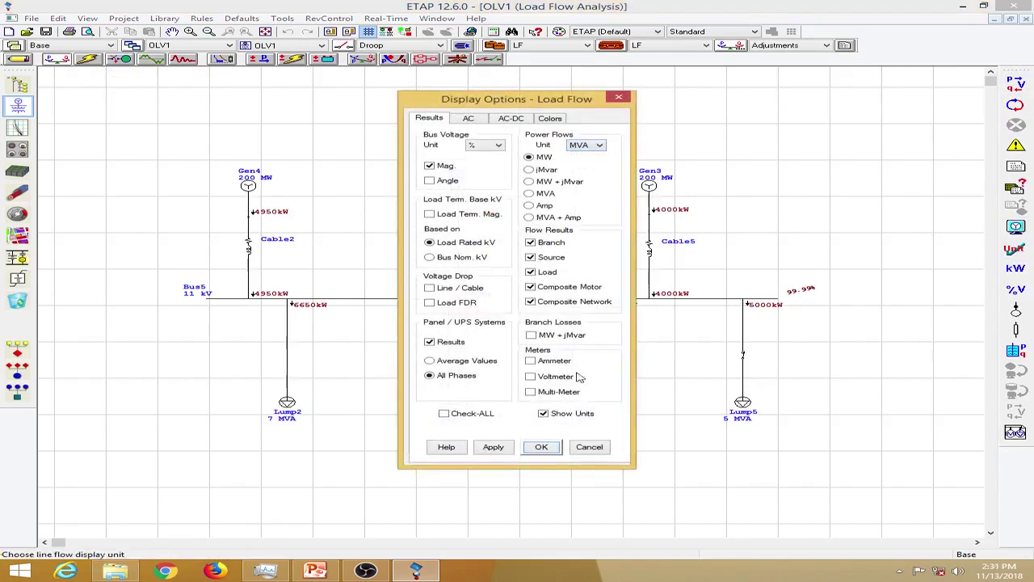
{"action": "left_click", "coordinate": [542, 446]}
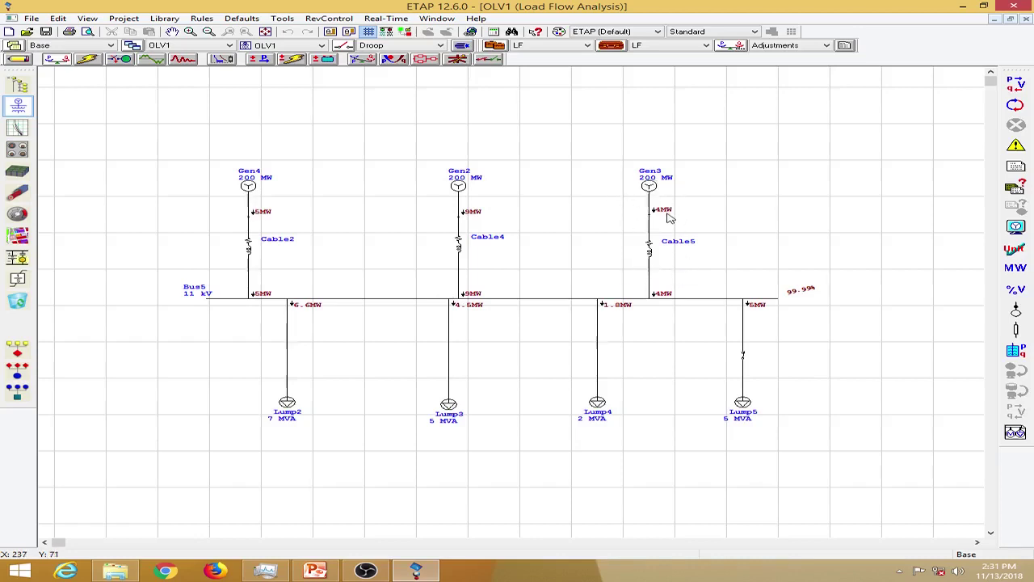
{"action": "left_click", "coordinate": [368, 63]}
{"action": "left_click", "coordinate": [394, 59]}
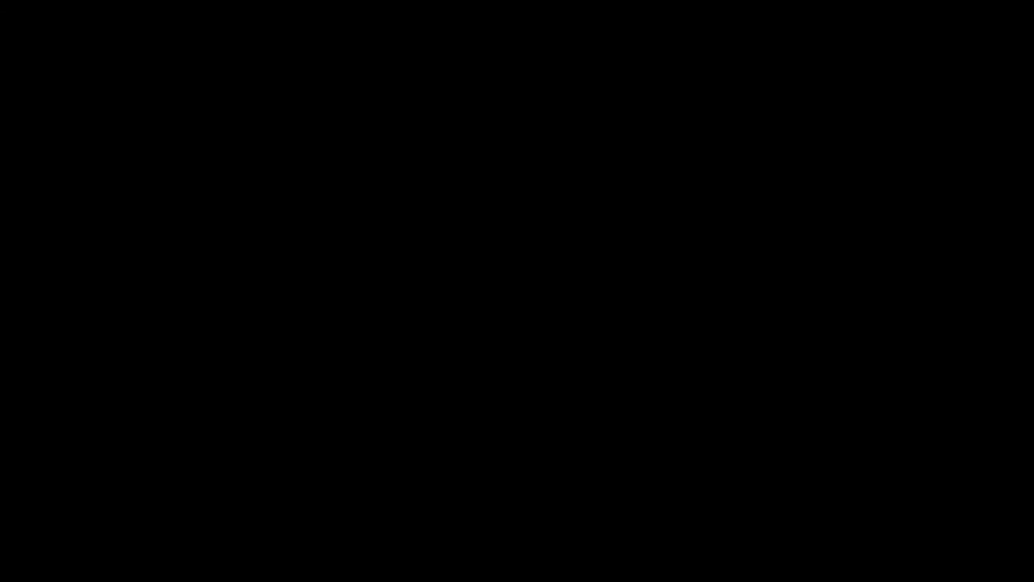